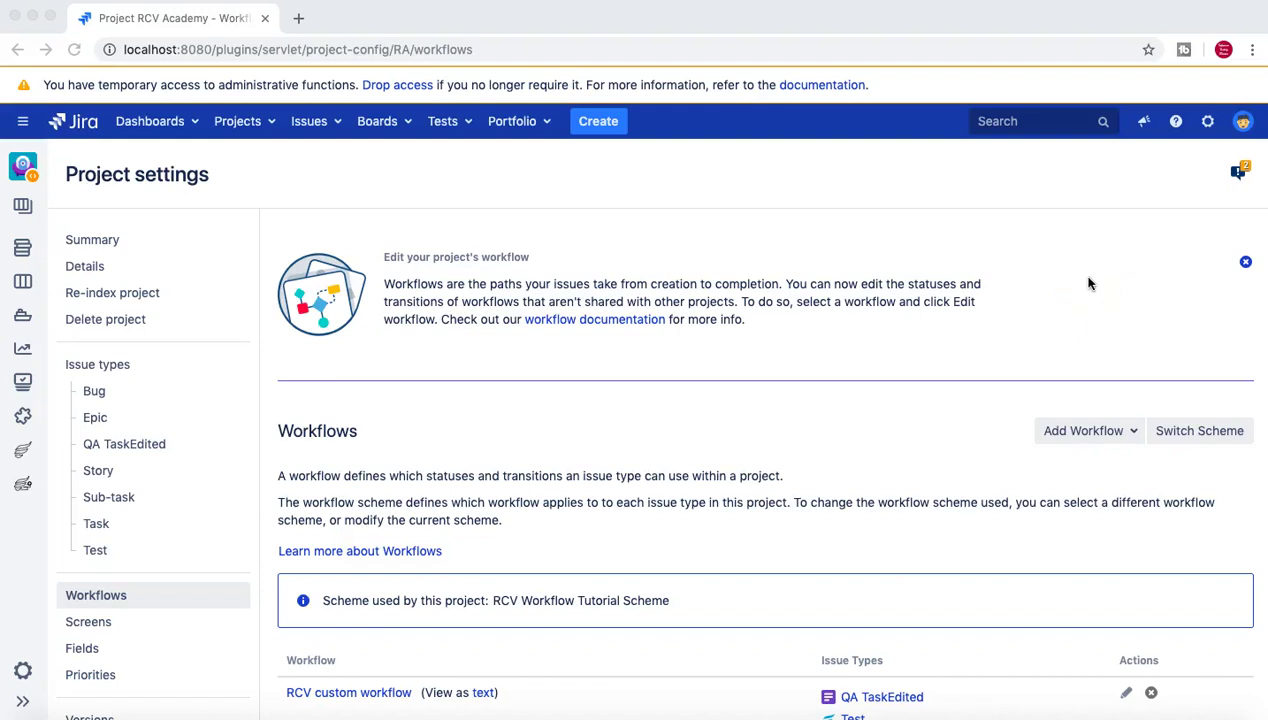
- Open the RCV Academy (RA) project's active sprint board, Sample Sprint 2
{"action": "left_click", "coordinate": [766, 224]}
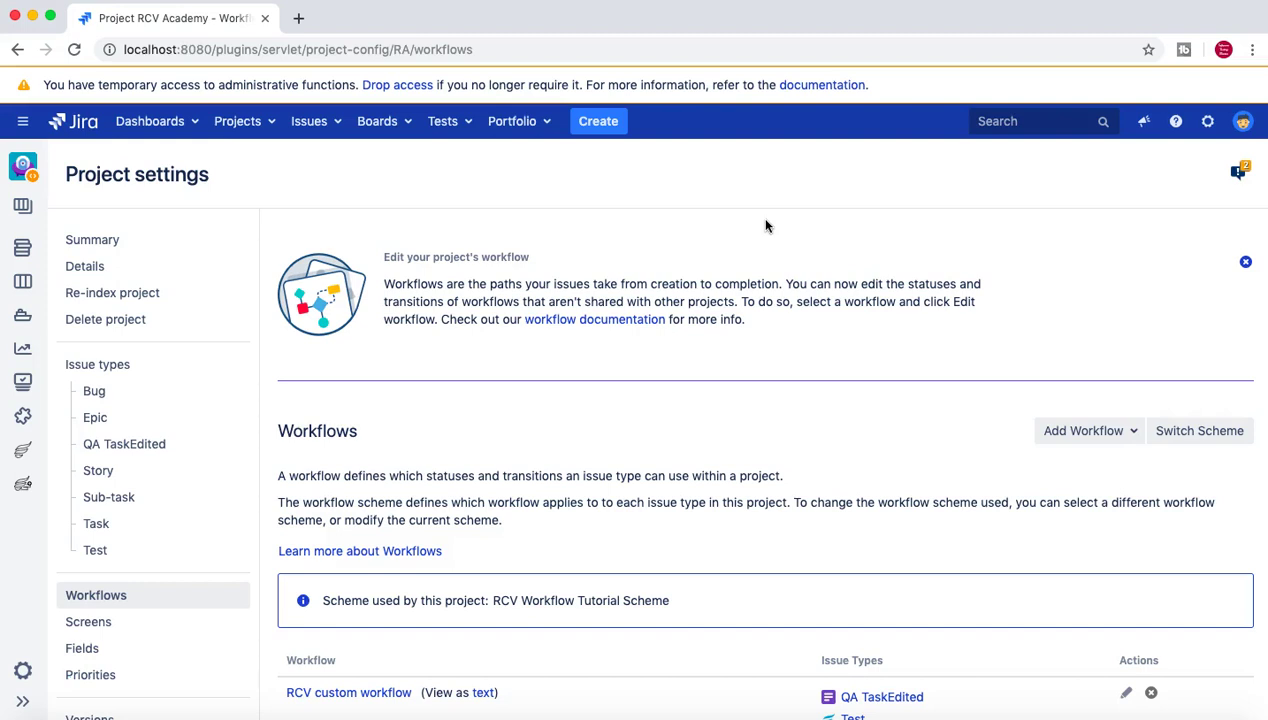
{"action": "left_click", "coordinate": [760, 220]}
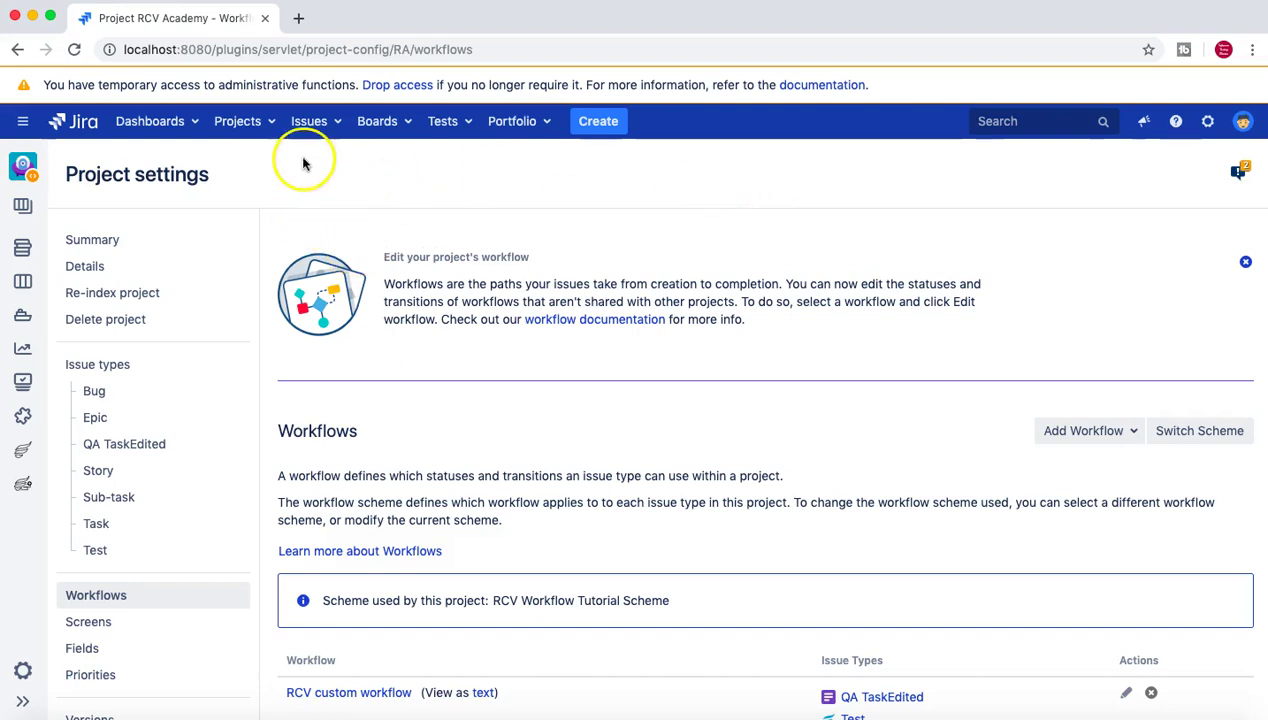
{"action": "left_click", "coordinate": [270, 124]}
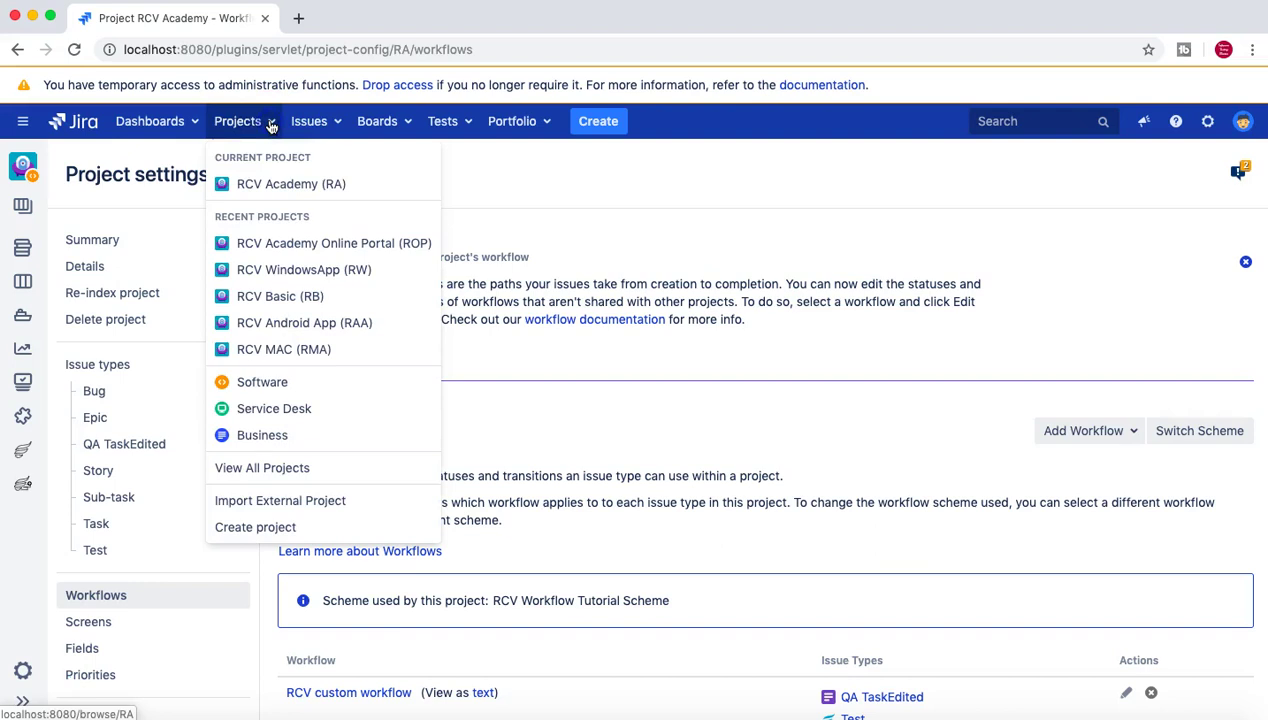
{"action": "left_click", "coordinate": [278, 186]}
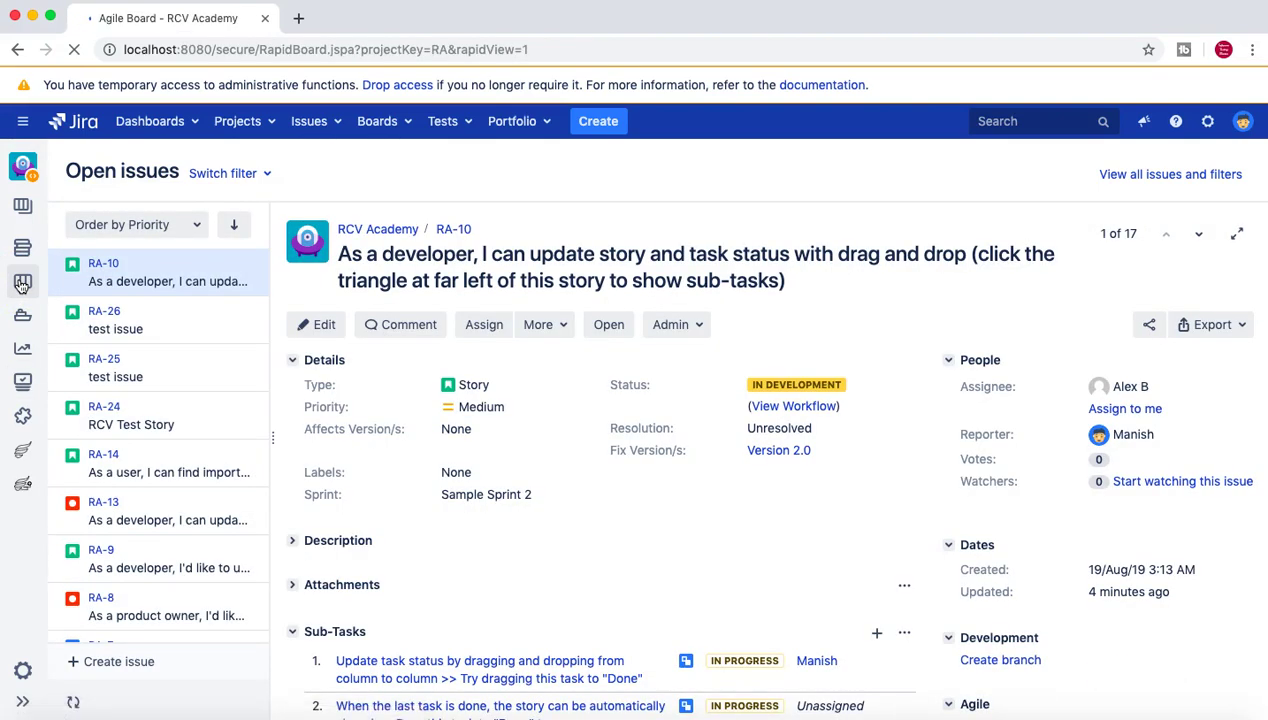
{"action": "left_click", "coordinate": [22, 288]}
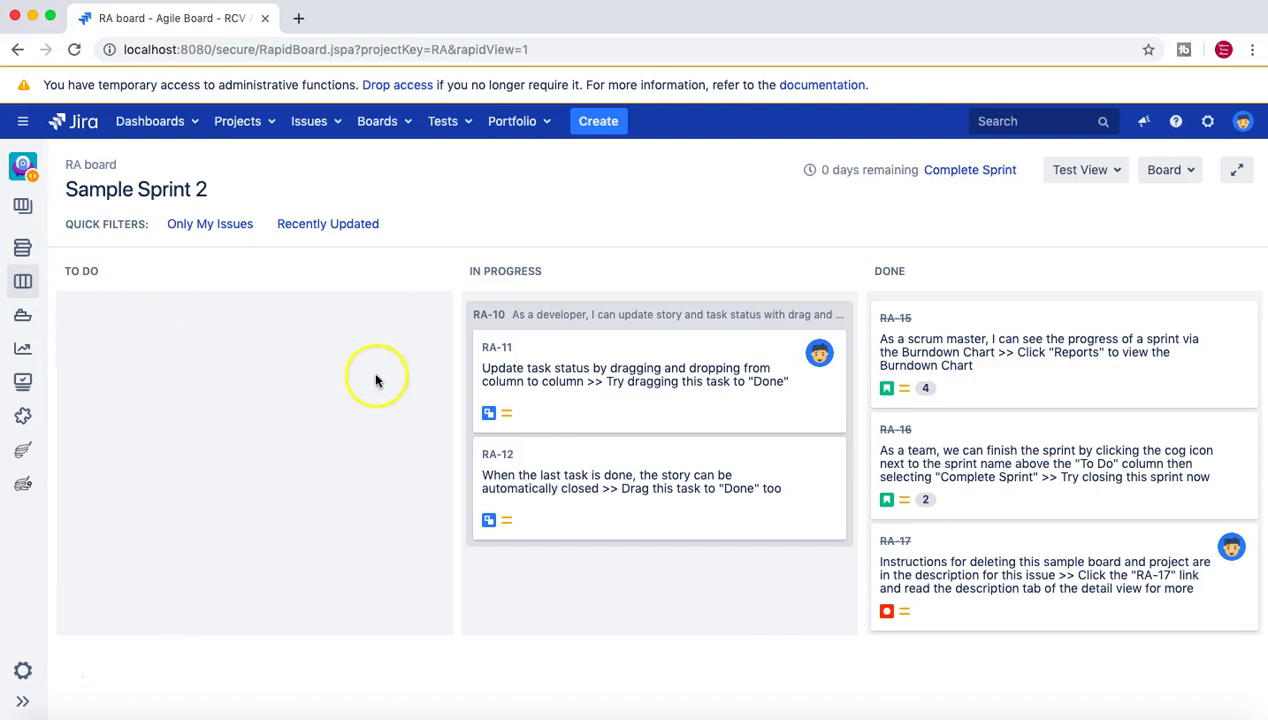
- Open the RA board's configuration and go to its Columns settings
{"action": "left_click", "coordinate": [1190, 174]}
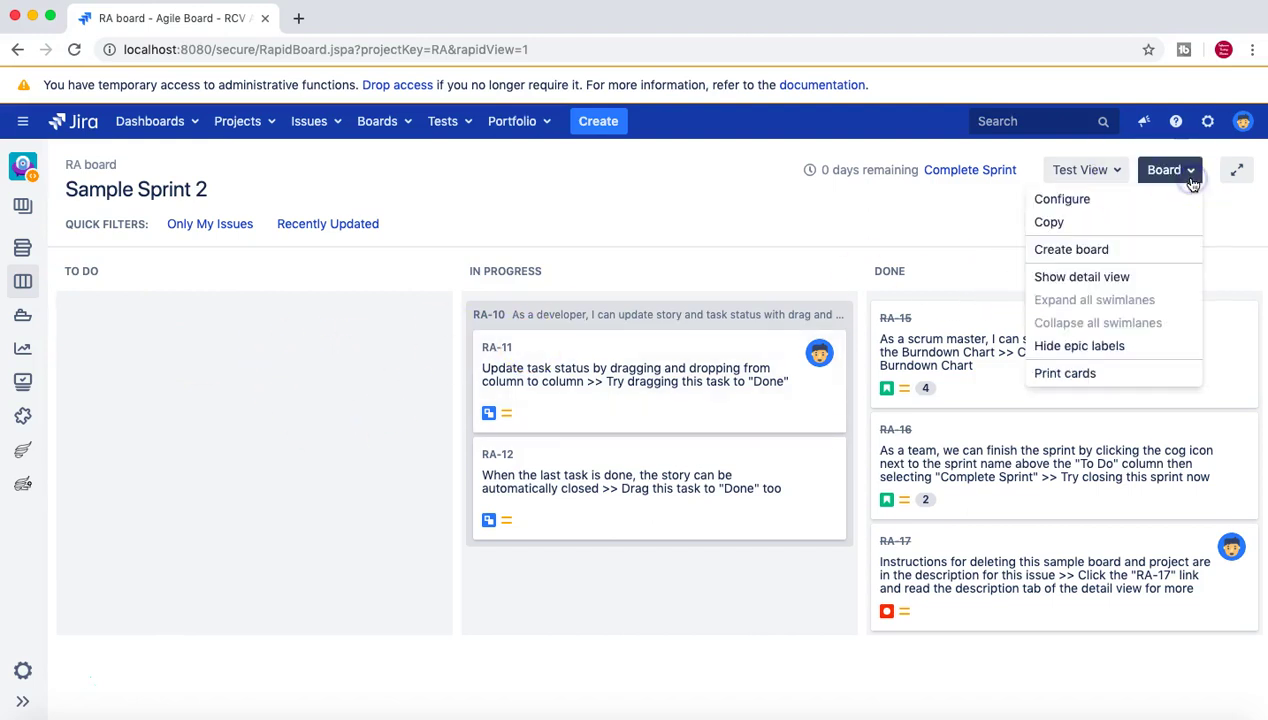
{"action": "left_click", "coordinate": [1084, 198]}
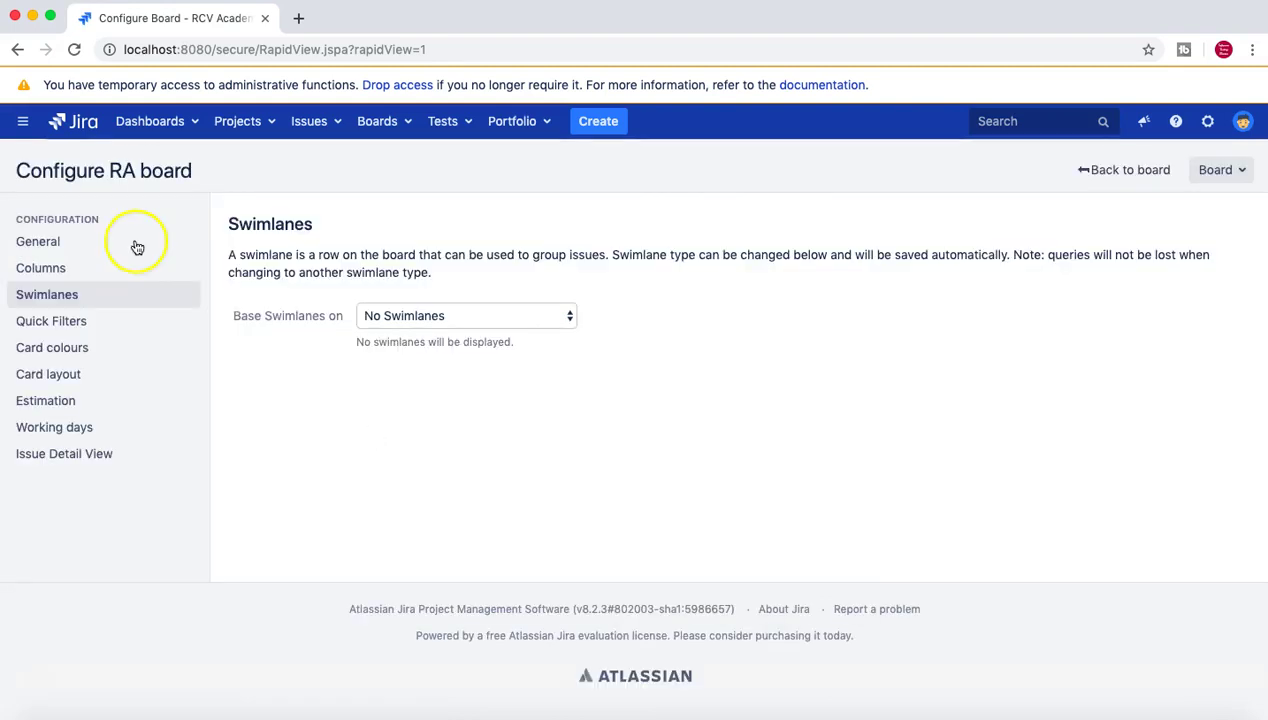
{"action": "left_click", "coordinate": [66, 243]}
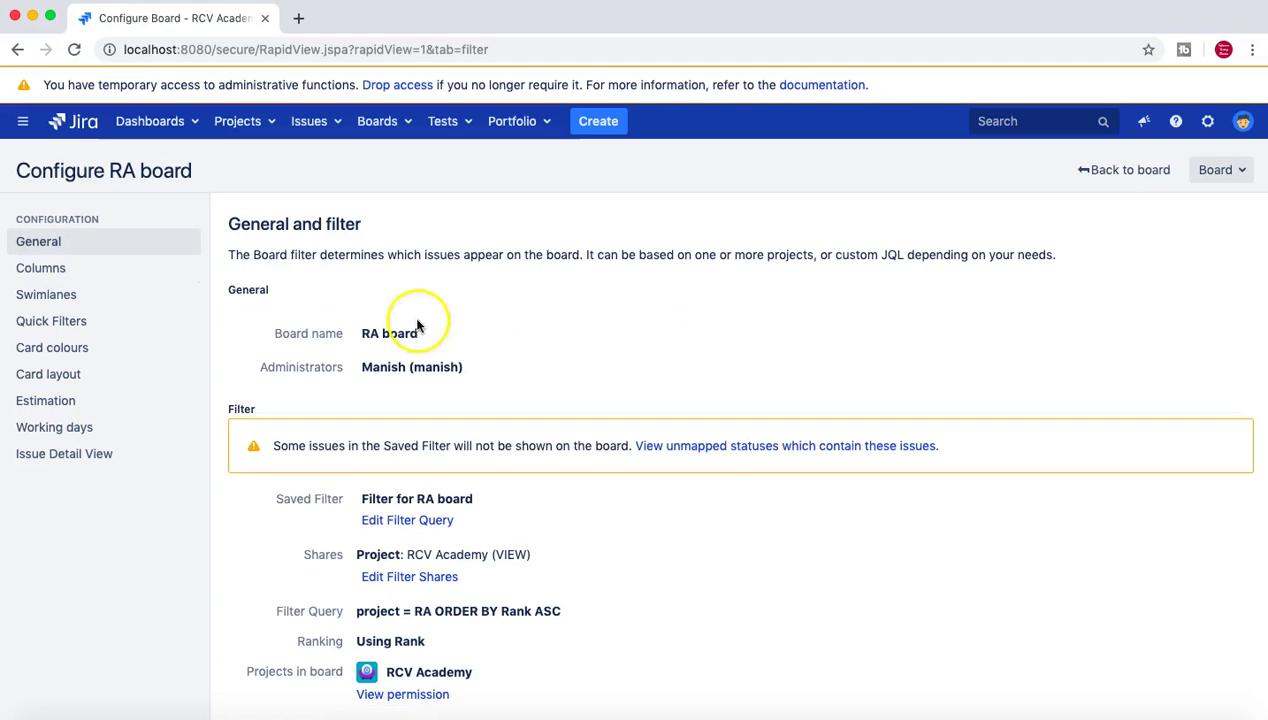
{"action": "left_click", "coordinate": [80, 268]}
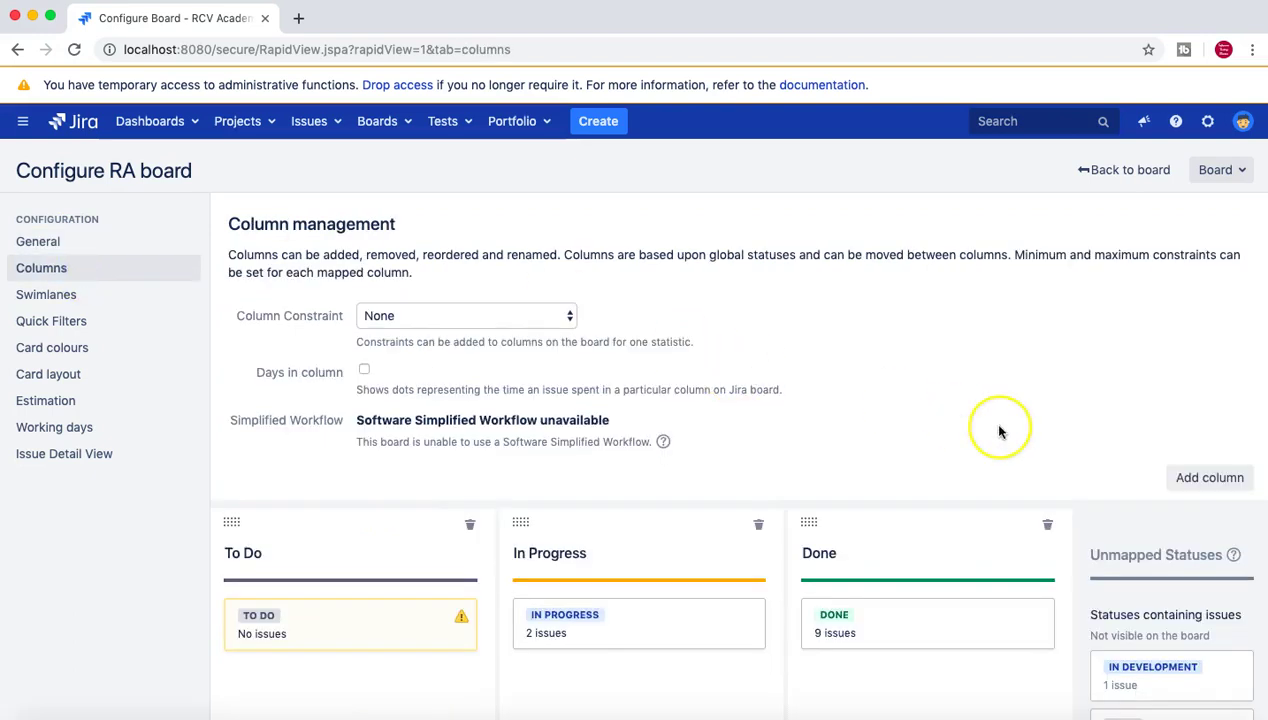
{"action": "scroll", "coordinate": [995, 425], "scroll_direction": "down", "scroll_amount": 5}
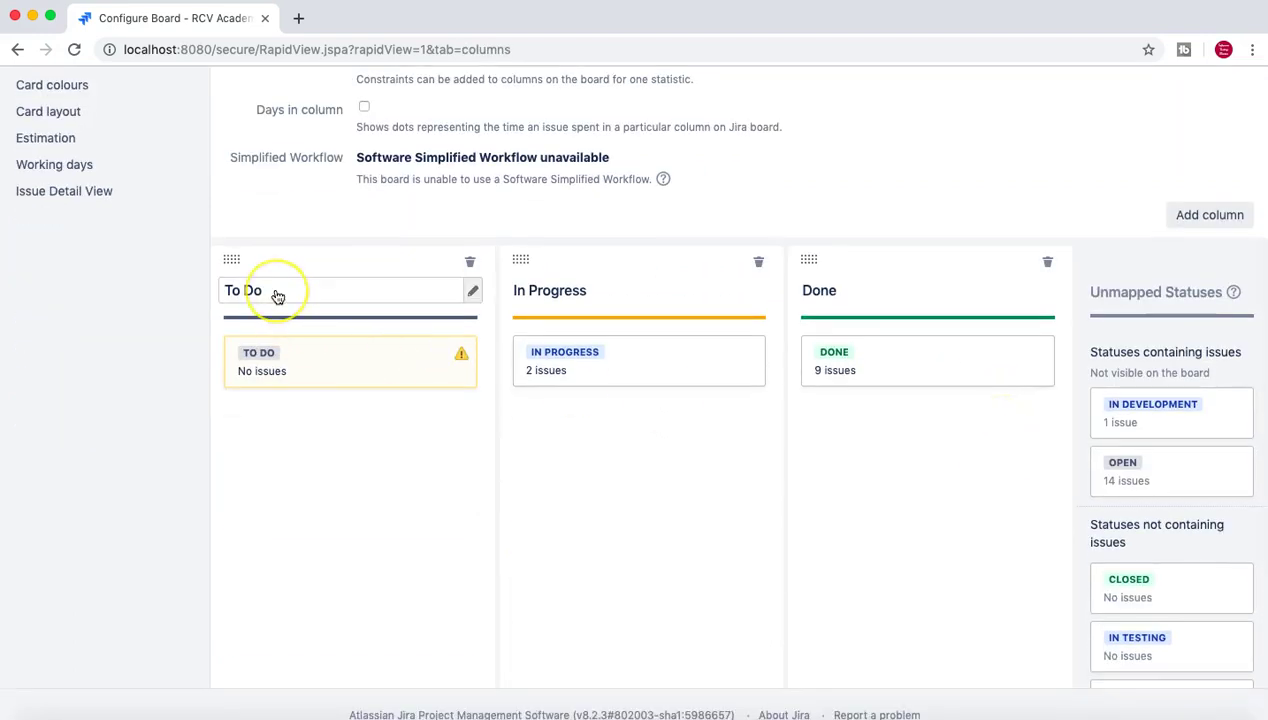
{"action": "scroll", "coordinate": [278, 290], "scroll_direction": "up", "scroll_amount": 1}
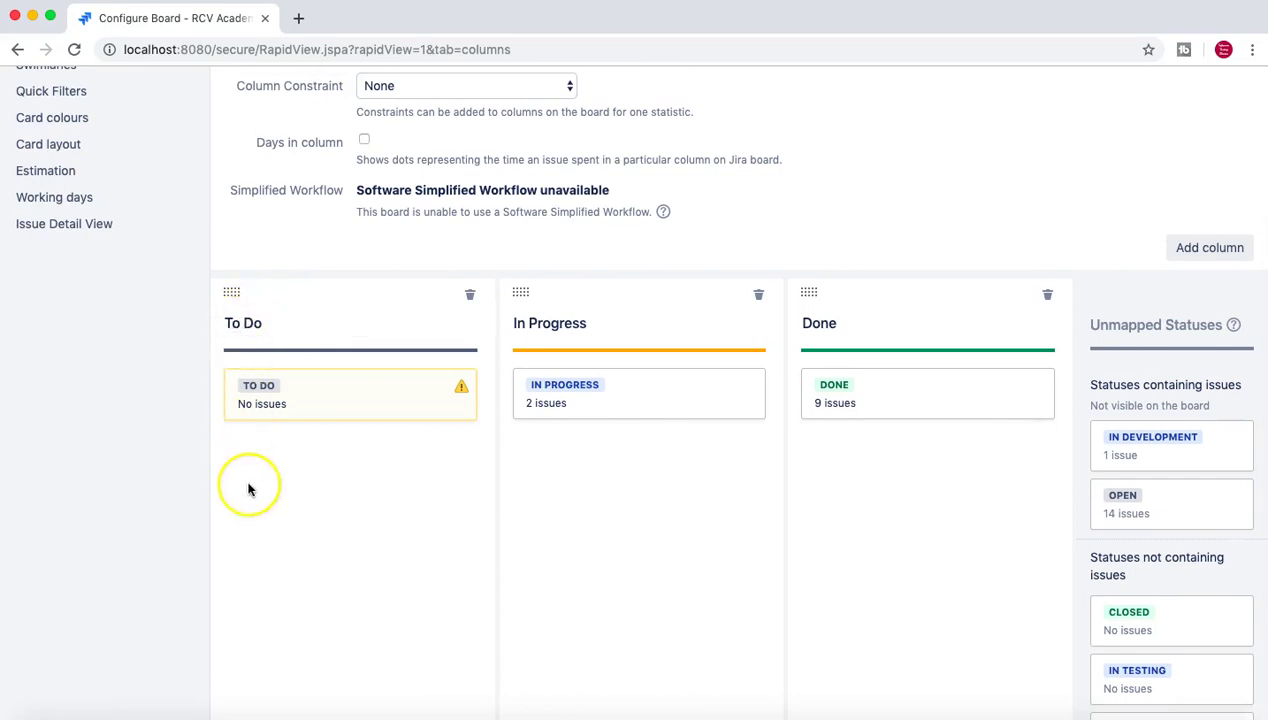
{"action": "scroll", "coordinate": [249, 487], "scroll_direction": "down", "scroll_amount": 1}
{"action": "scroll", "coordinate": [249, 487], "scroll_direction": "up", "scroll_amount": 2}
{"action": "scroll", "coordinate": [249, 489], "scroll_direction": "up", "scroll_amount": 1}
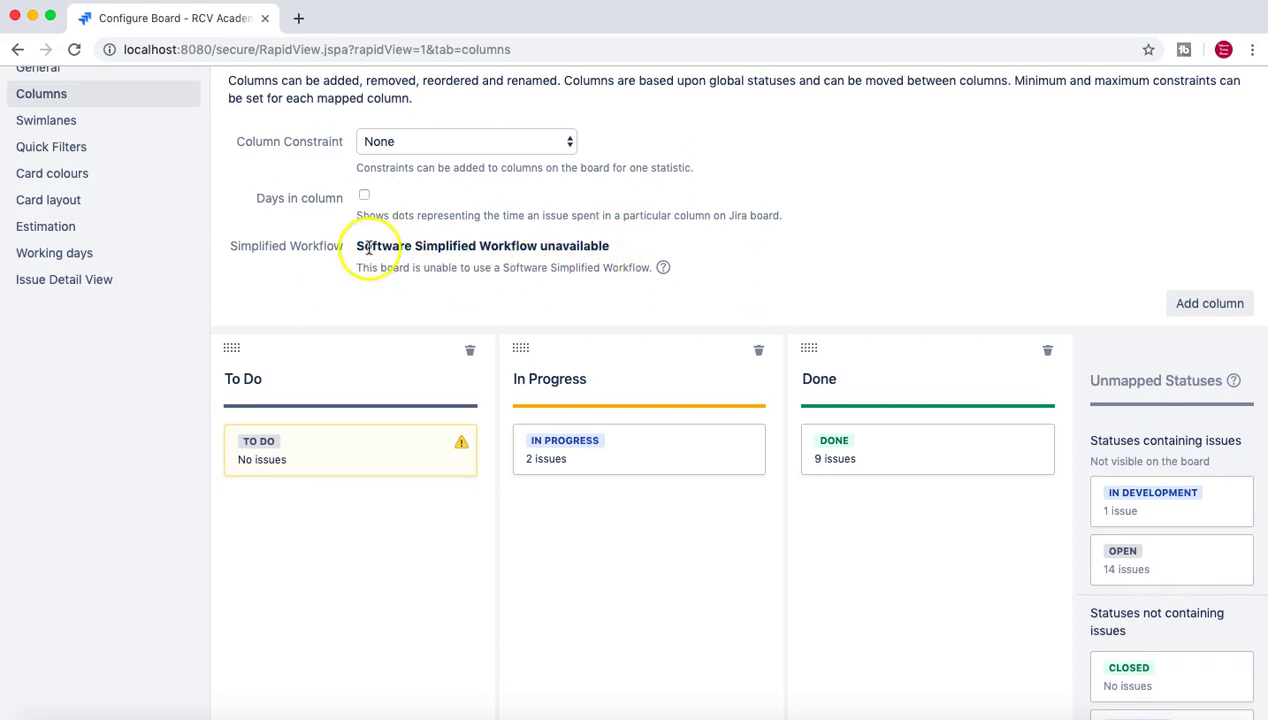
- Highlight the notices explaining that Simplified Workflow is unavailable
{"action": "left_click_drag", "start_coordinate": [357, 247], "coordinate": [604, 250]}
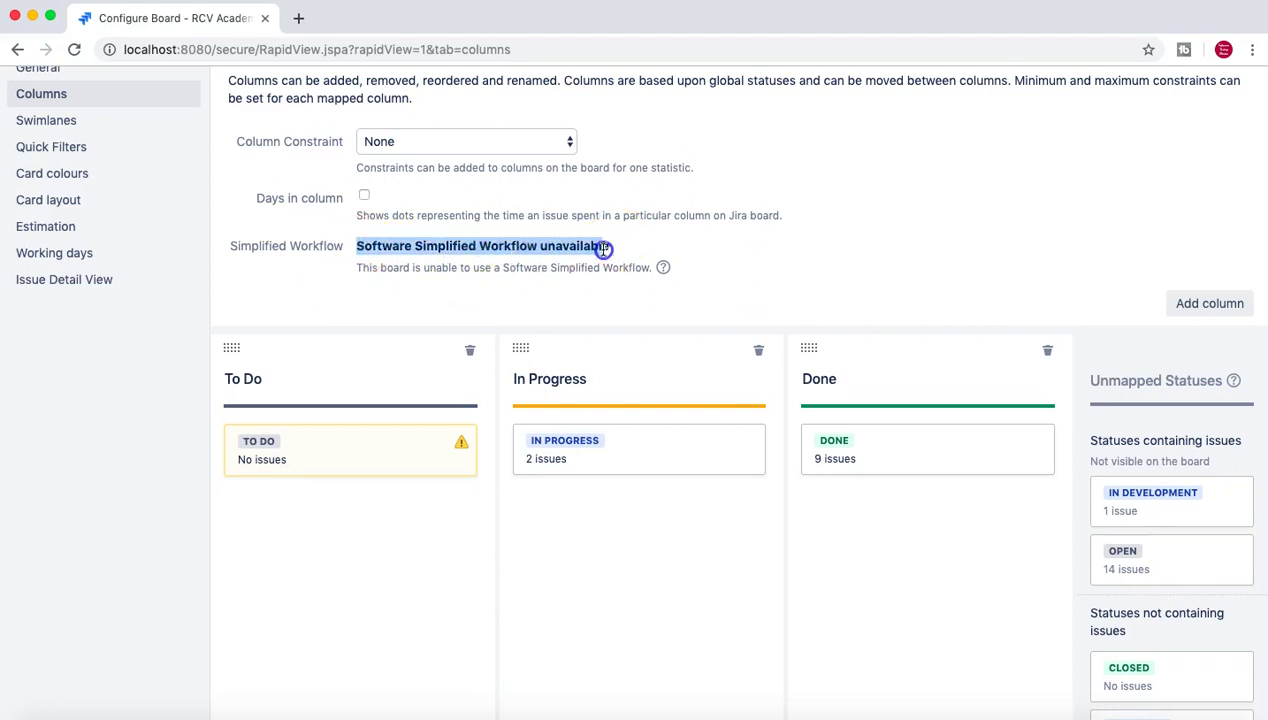
{"action": "left_click", "coordinate": [397, 257]}
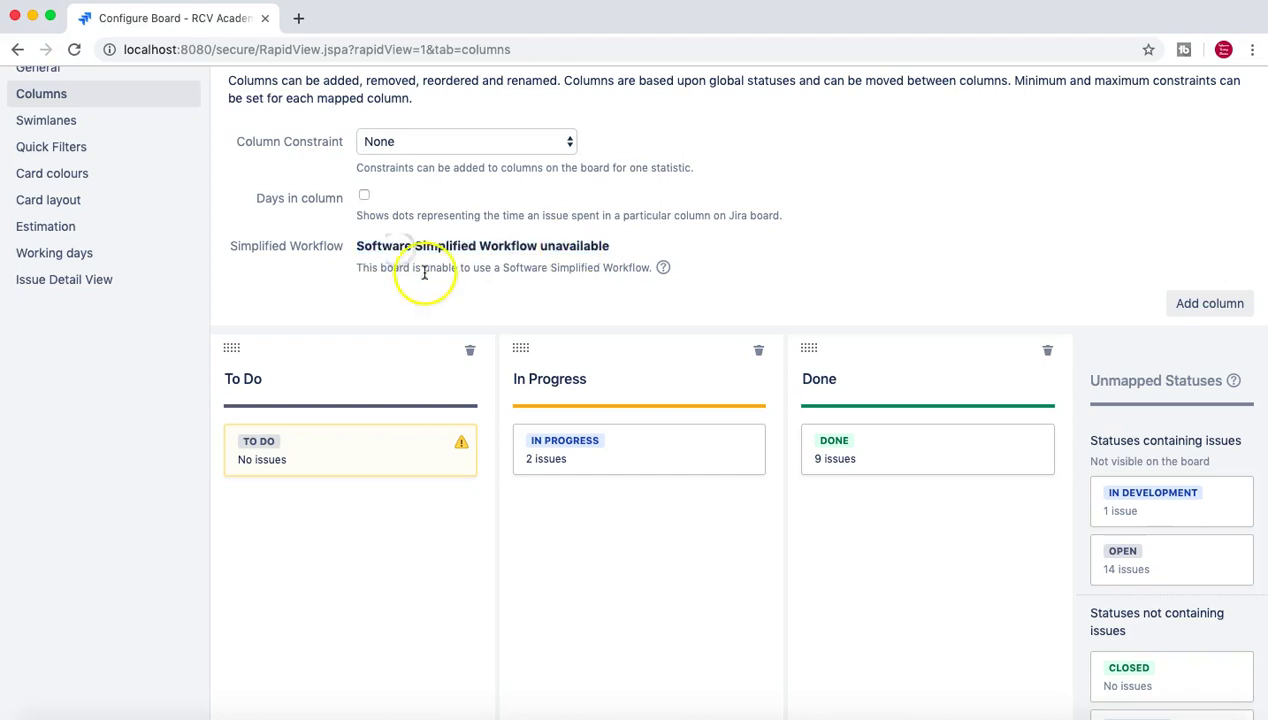
{"action": "left_click_drag", "start_coordinate": [357, 268], "coordinate": [665, 273]}
{"action": "left_click", "coordinate": [920, 285]}
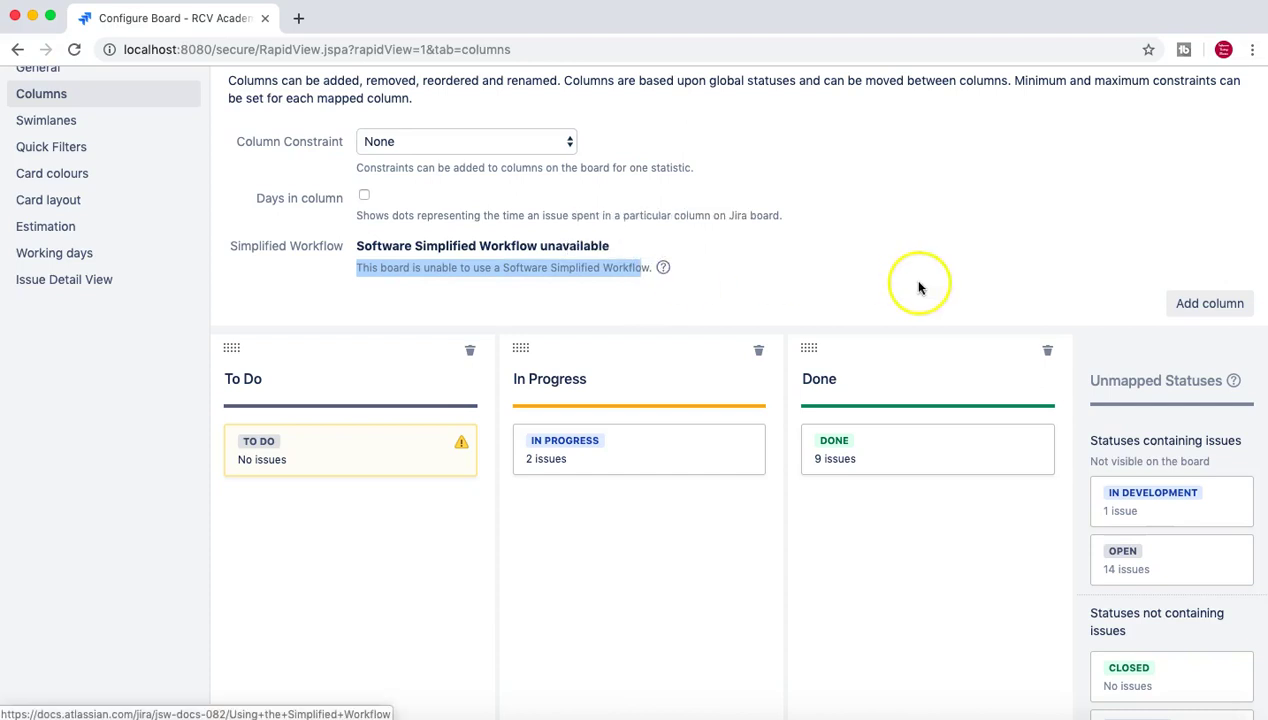
{"action": "scroll", "coordinate": [920, 288], "scroll_direction": "up", "scroll_amount": 2}
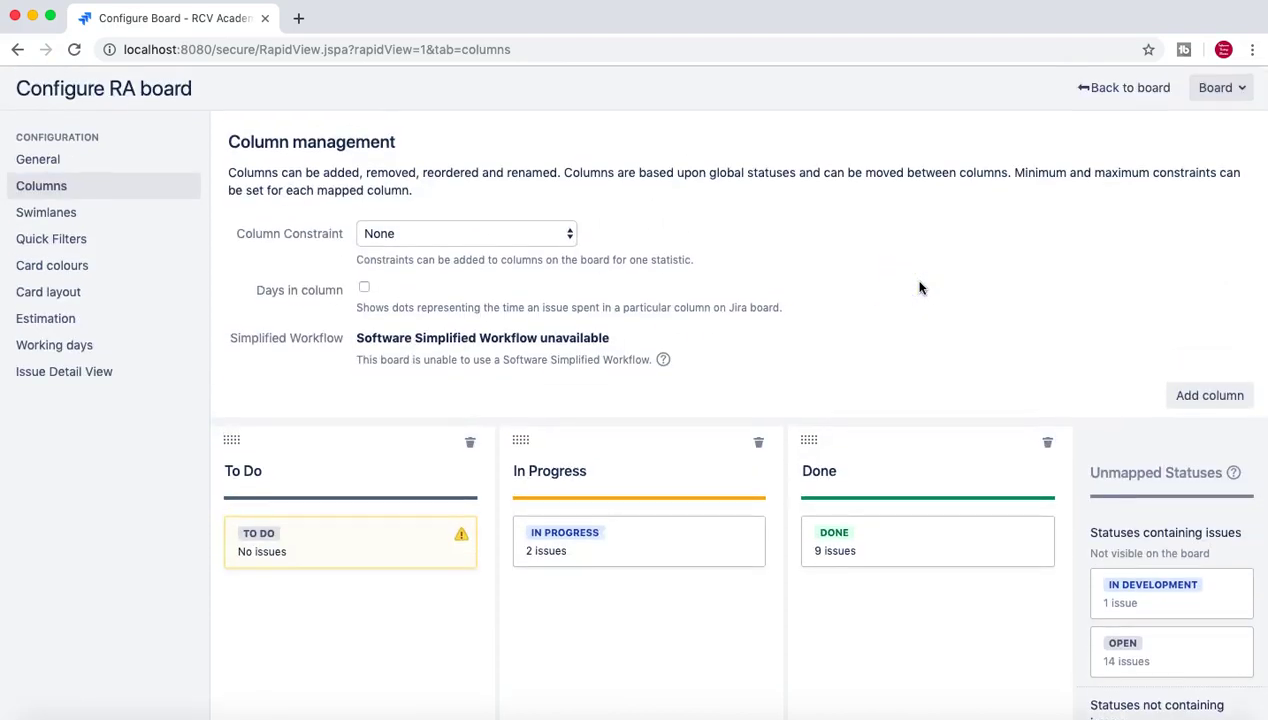
{"action": "scroll", "coordinate": [920, 288], "scroll_direction": "down", "scroll_amount": 5}
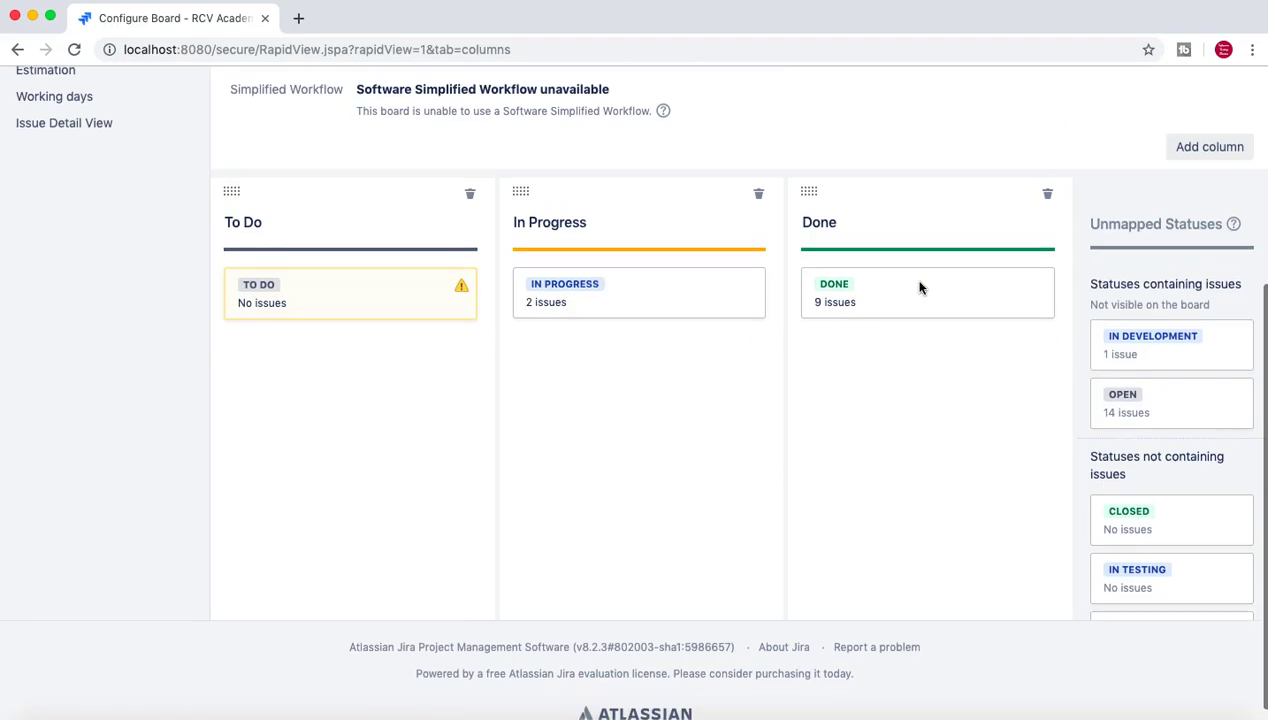
- Check the TO DO status warning and remove TO DO from the To Do column
{"action": "left_click", "coordinate": [925, 321]}
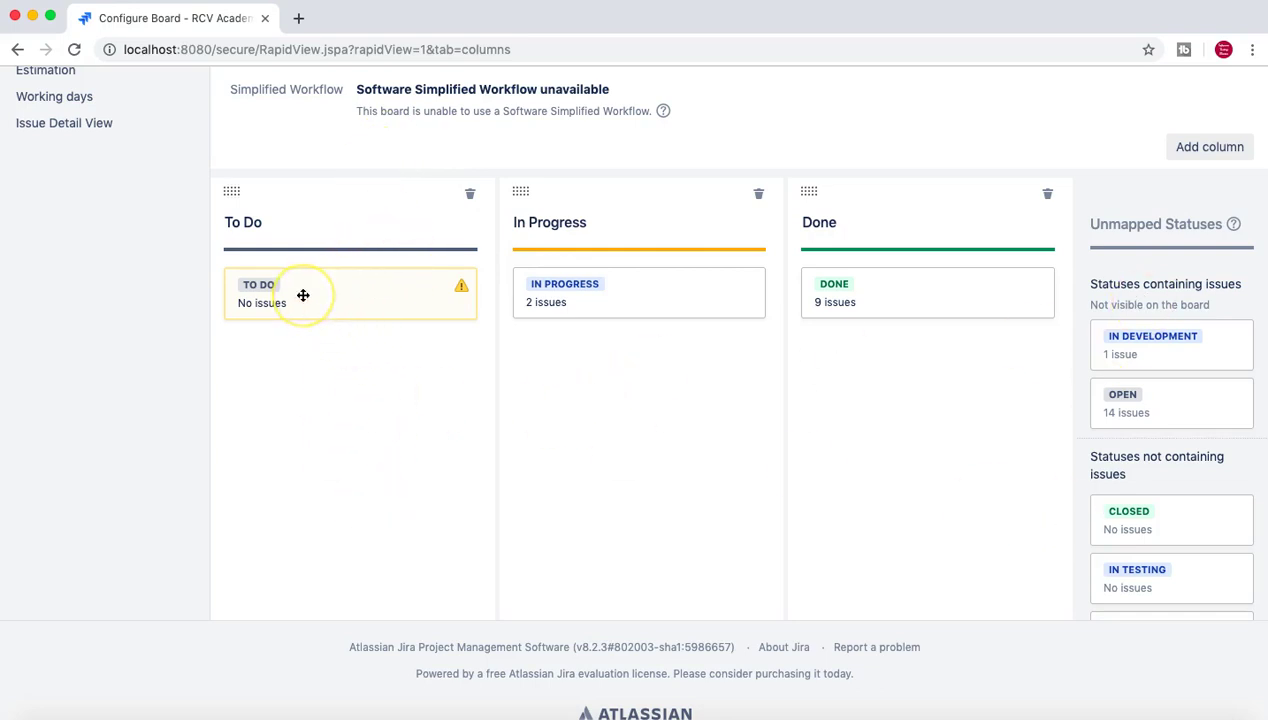
{"action": "left_click", "coordinate": [461, 287]}
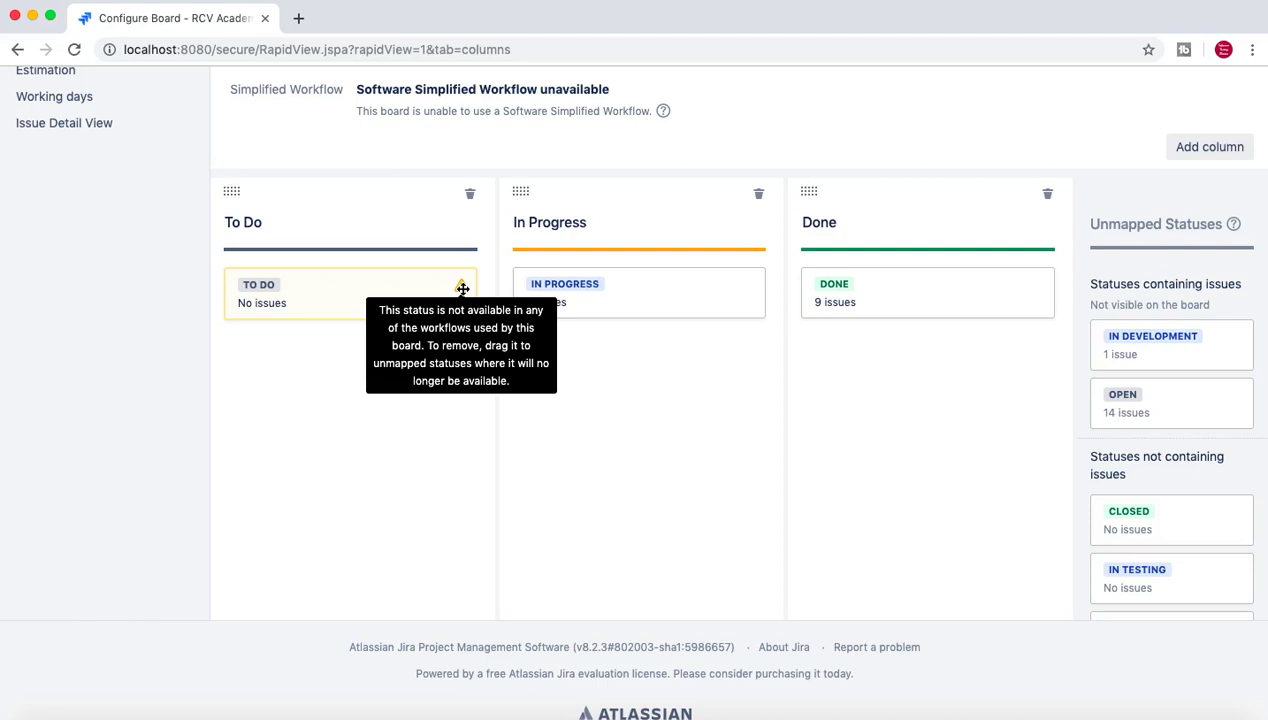
{"action": "left_click_drag", "start_coordinate": [362, 292], "coordinate": [1199, 584]}
{"action": "scroll", "coordinate": [1180, 498], "scroll_direction": "down", "scroll_amount": 3}
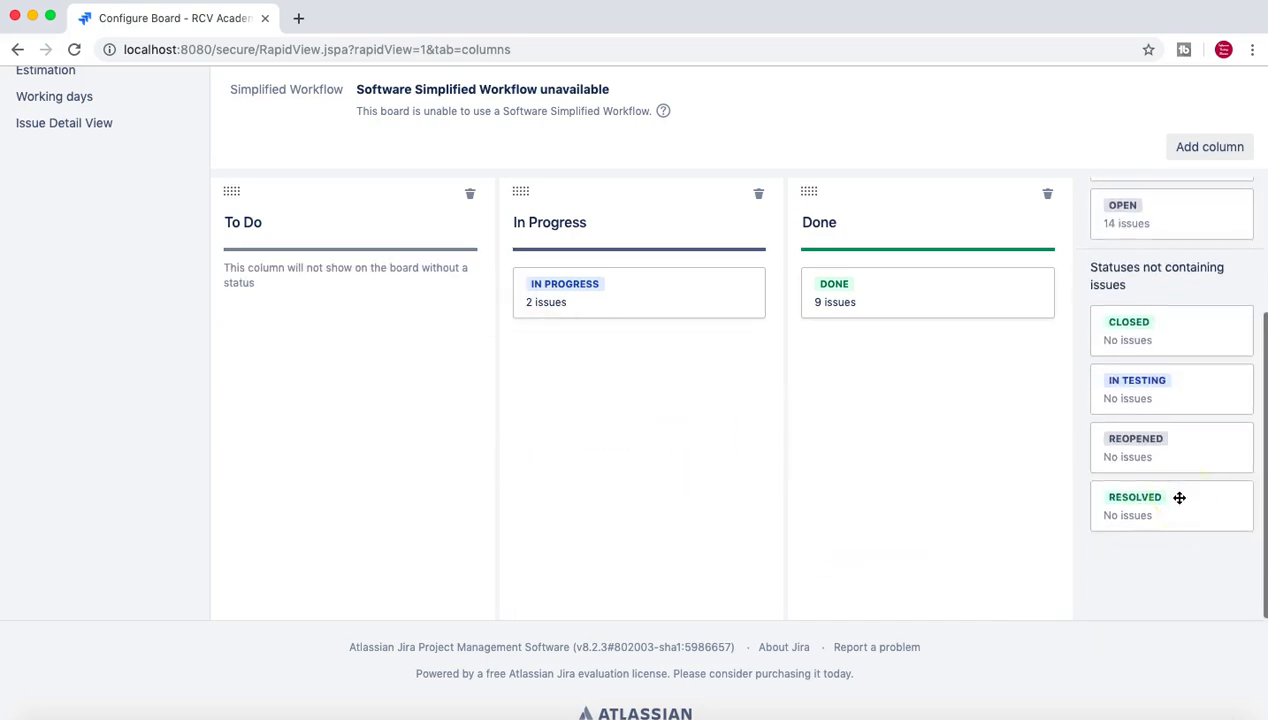
{"action": "scroll", "coordinate": [1180, 498], "scroll_direction": "up", "scroll_amount": 1}
{"action": "scroll", "coordinate": [1180, 498], "scroll_direction": "up", "scroll_amount": 3}
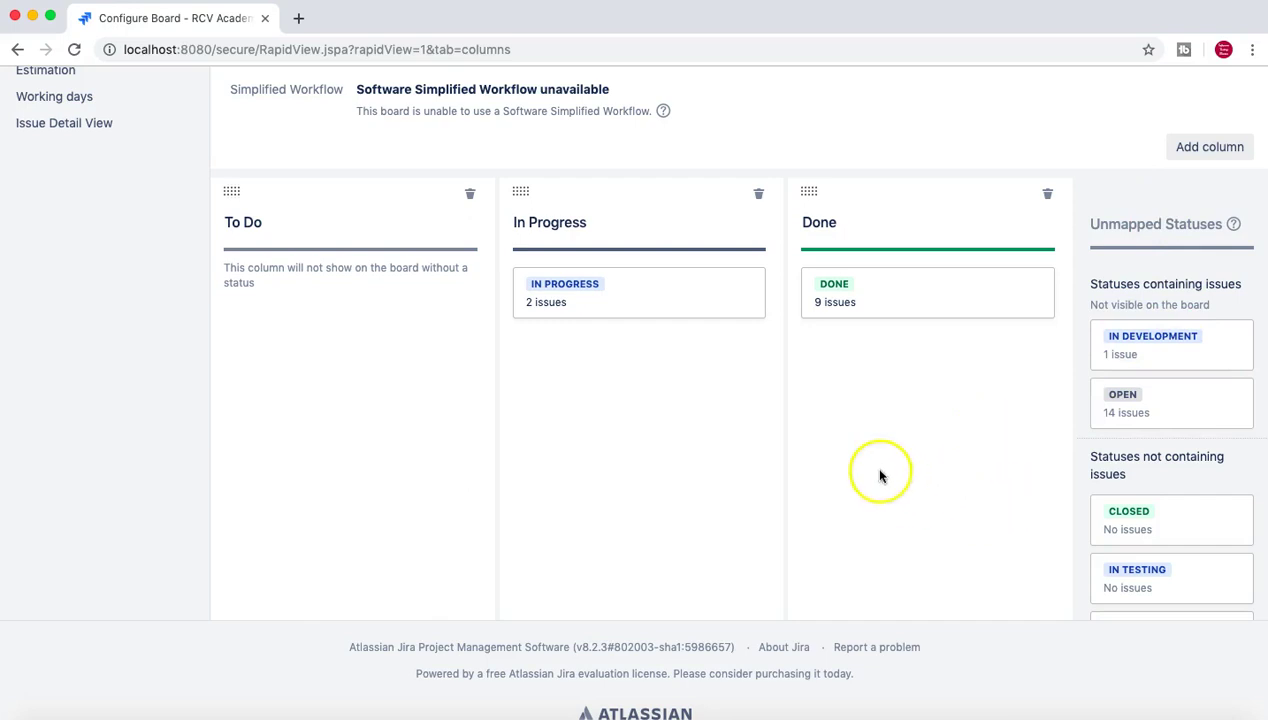
{"action": "scroll", "coordinate": [603, 459], "scroll_direction": "up", "scroll_amount": 1}
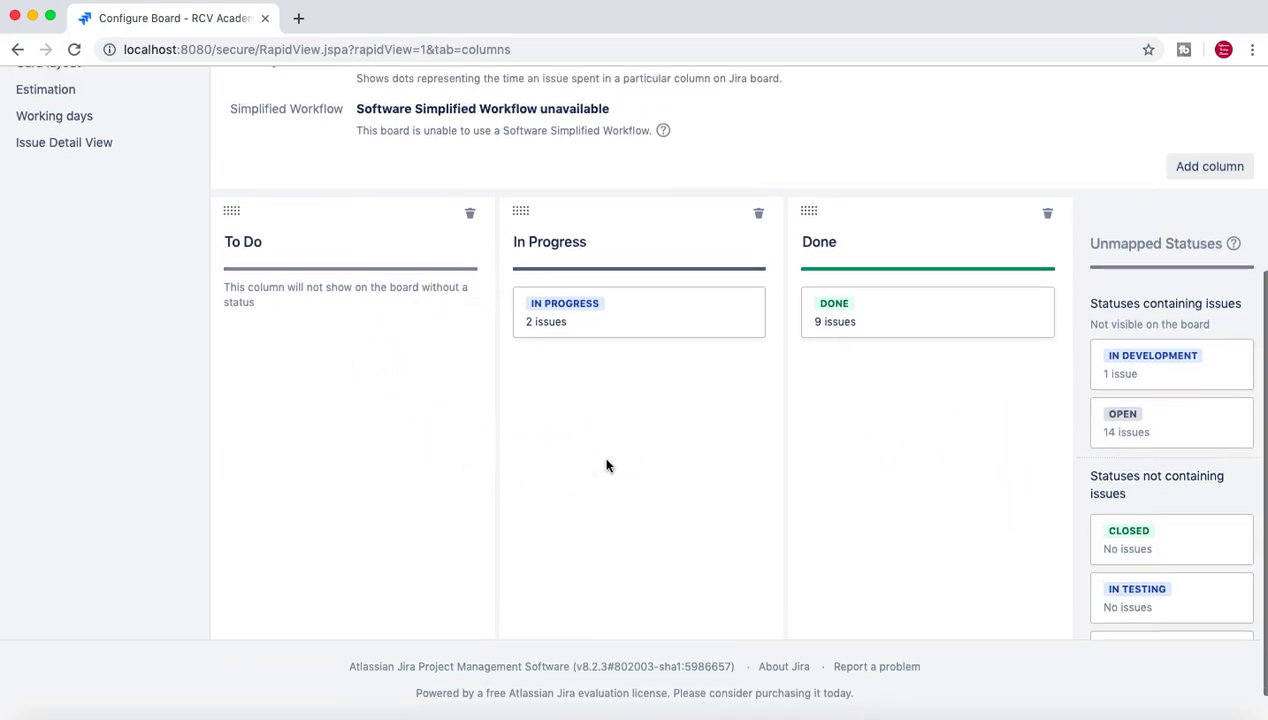
{"action": "scroll", "coordinate": [606, 463], "scroll_direction": "down", "scroll_amount": 2}
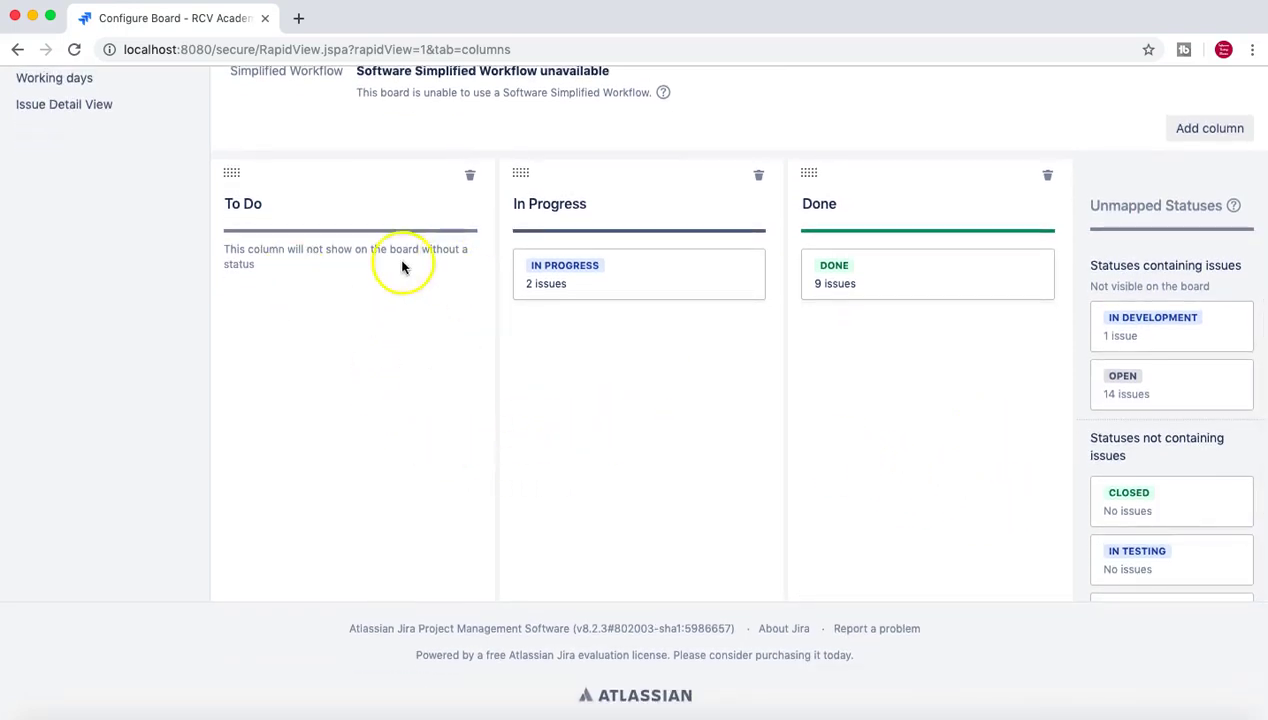
- Map Open and Reopened into To Do and In Development into In Progress
{"action": "left_click_drag", "start_coordinate": [1169, 388], "coordinate": [303, 272]}
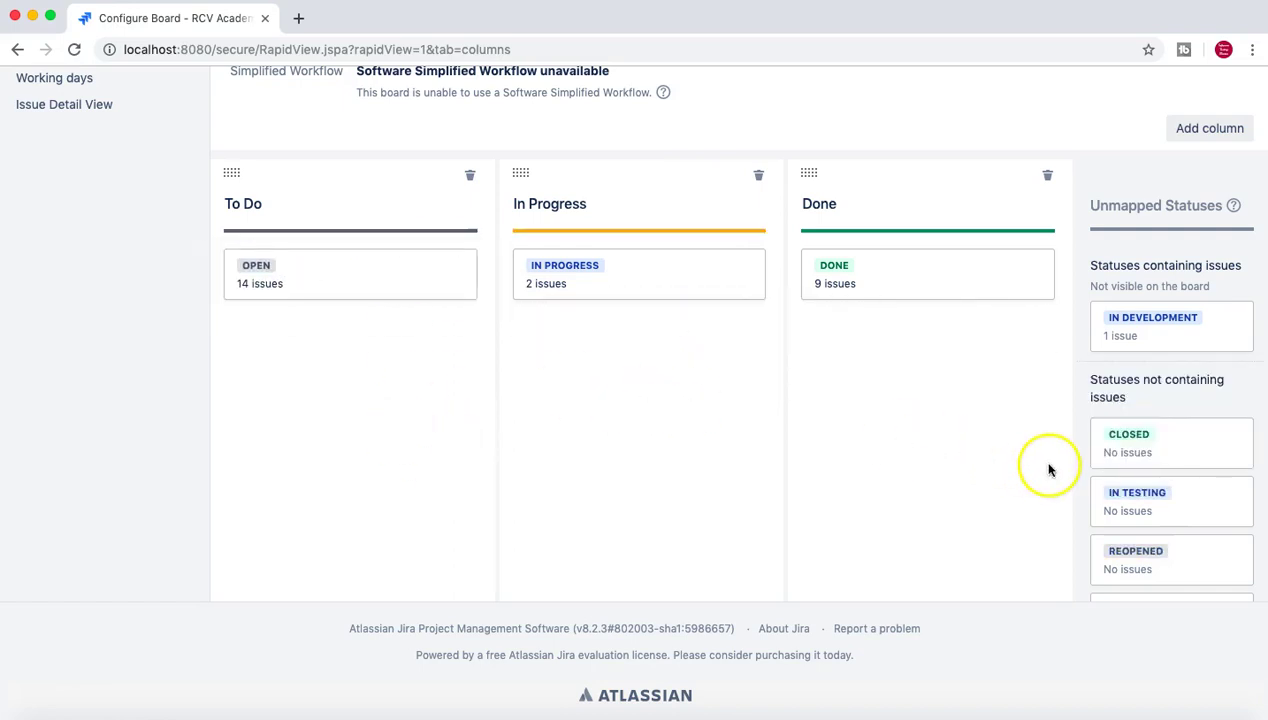
{"action": "scroll", "coordinate": [1198, 477], "scroll_direction": "down", "scroll_amount": 4}
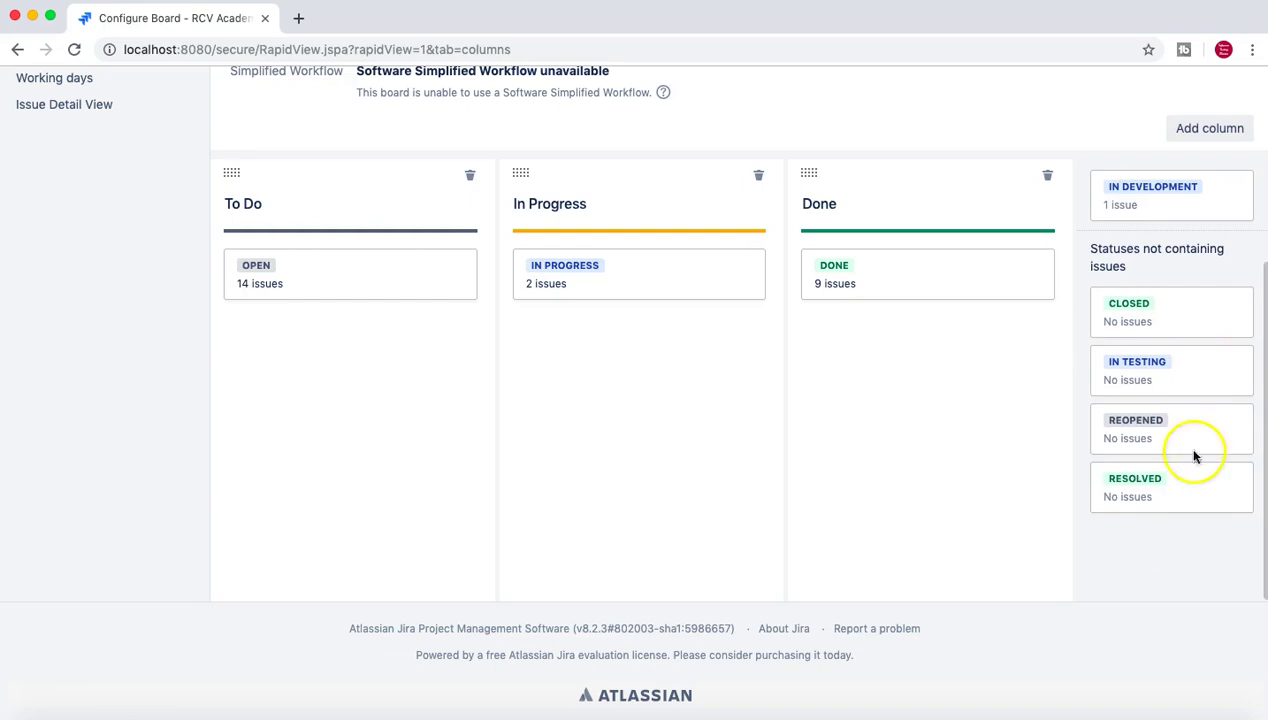
{"action": "left_click_drag", "start_coordinate": [1160, 431], "coordinate": [330, 346]}
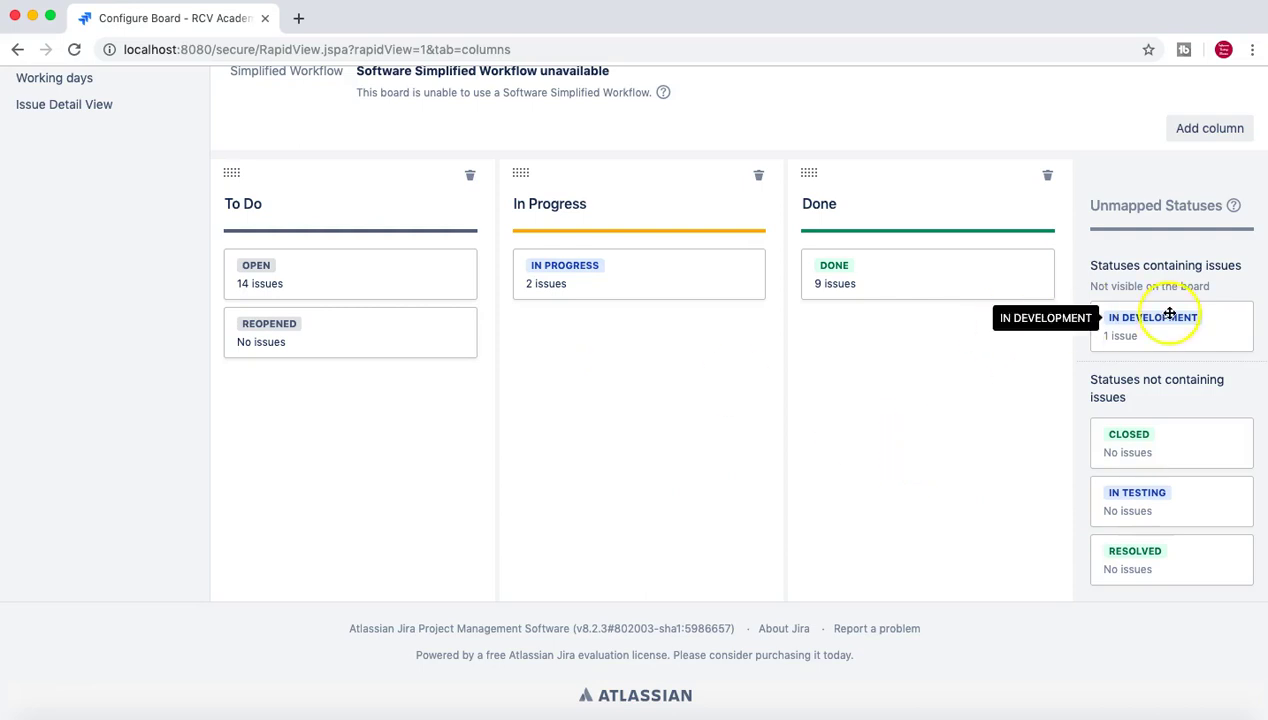
{"action": "left_click_drag", "start_coordinate": [1166, 329], "coordinate": [597, 335]}
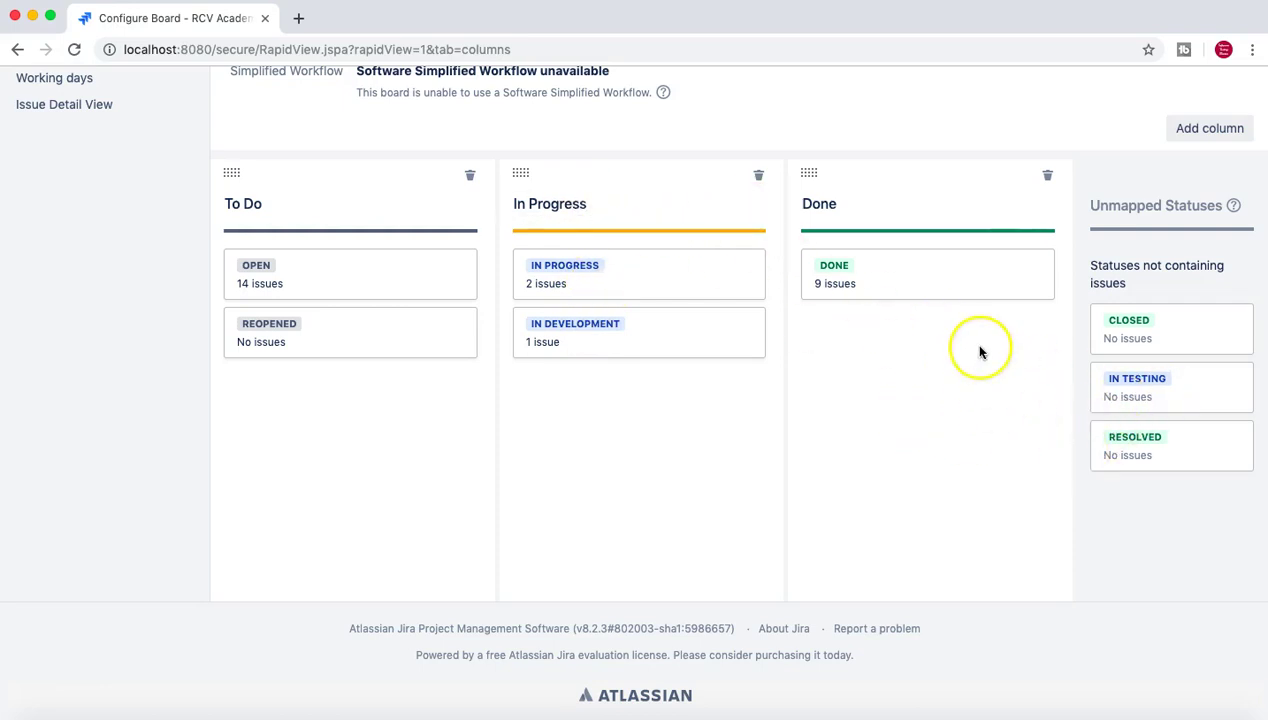
- Add an 'In Testing' column and map the IN TESTING status into it
{"action": "left_click", "coordinate": [1210, 130]}
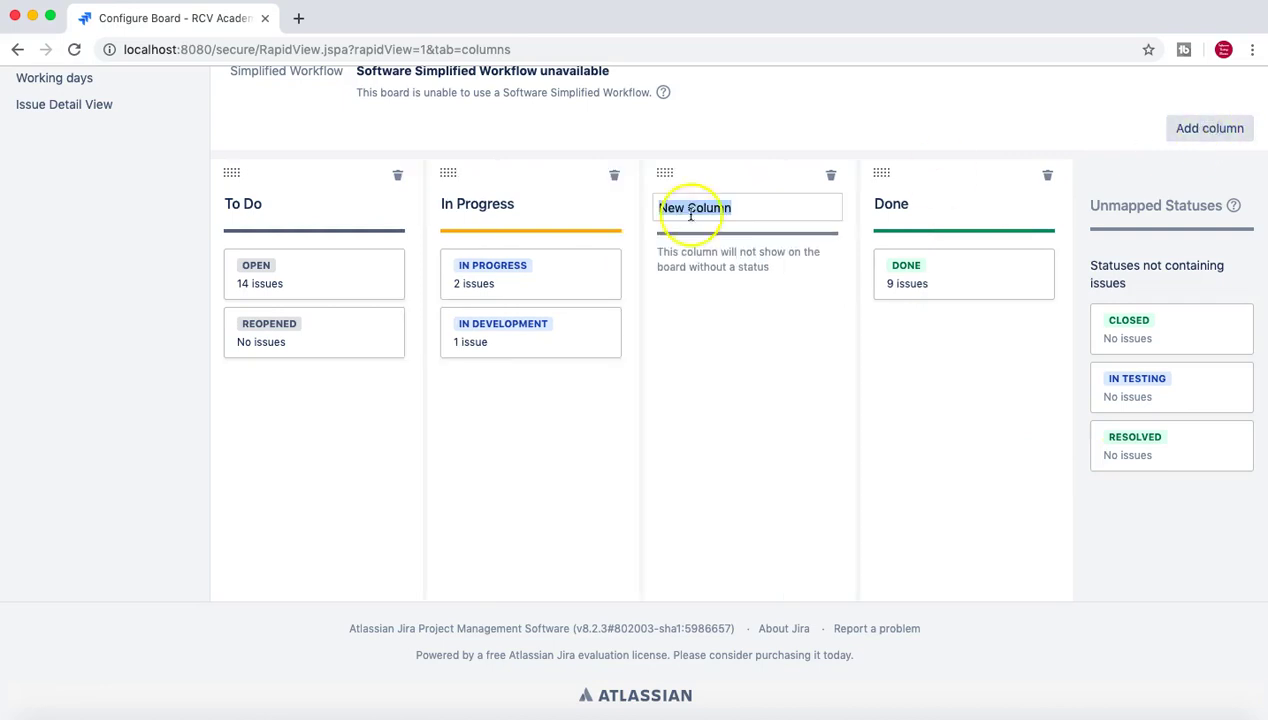
{"action": "type", "text": "In"}
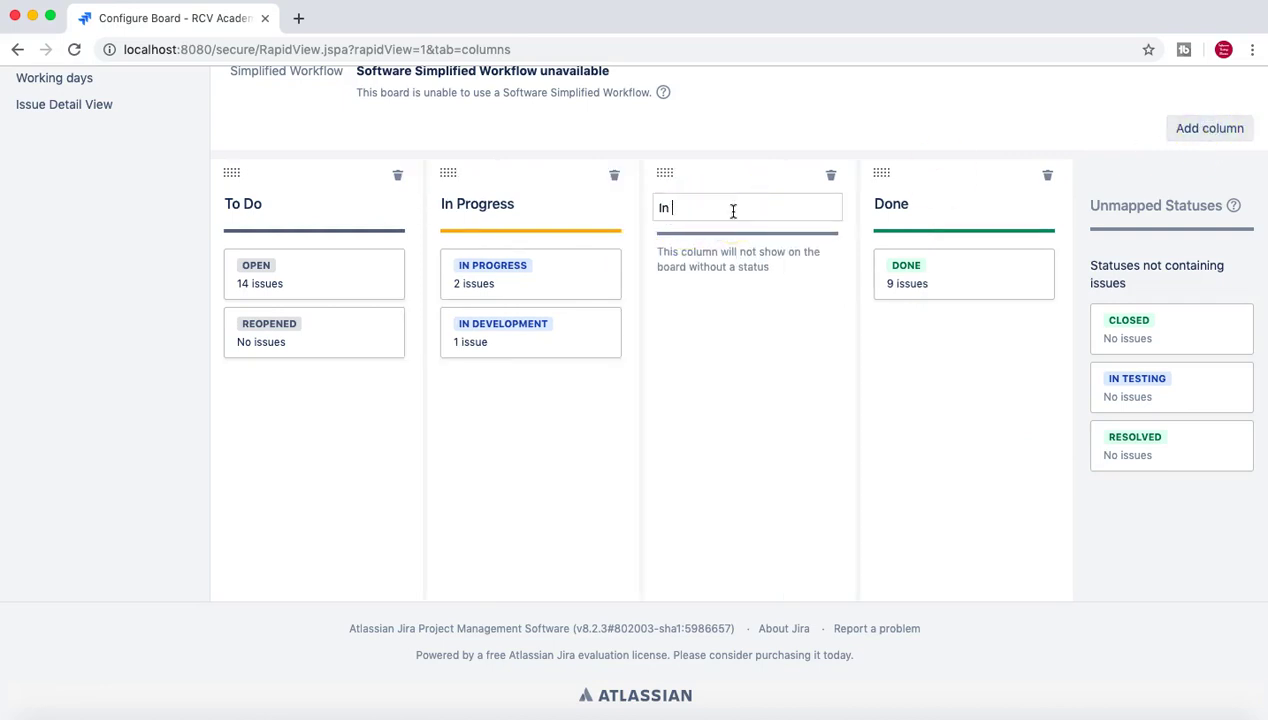
{"action": "type", "text": " Testing"}
{"action": "left_click", "coordinate": [735, 222]}
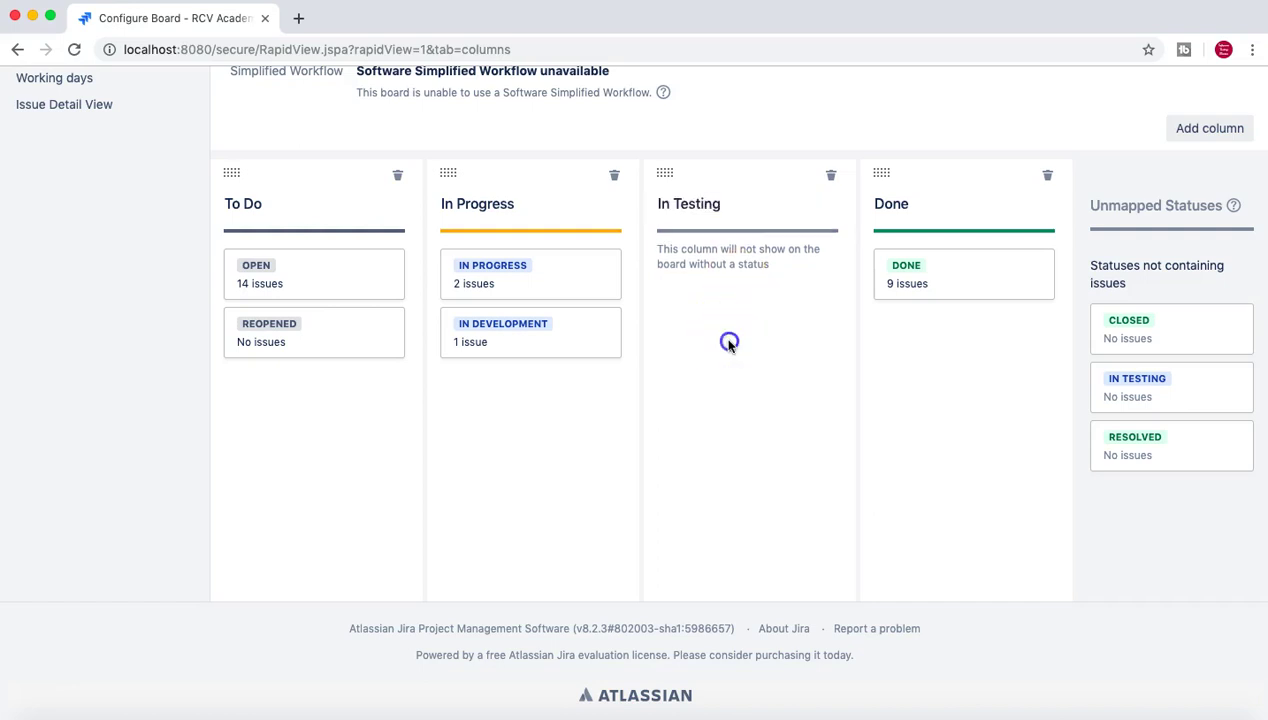
{"action": "left_click_drag", "start_coordinate": [1081, 390], "coordinate": [711, 280]}
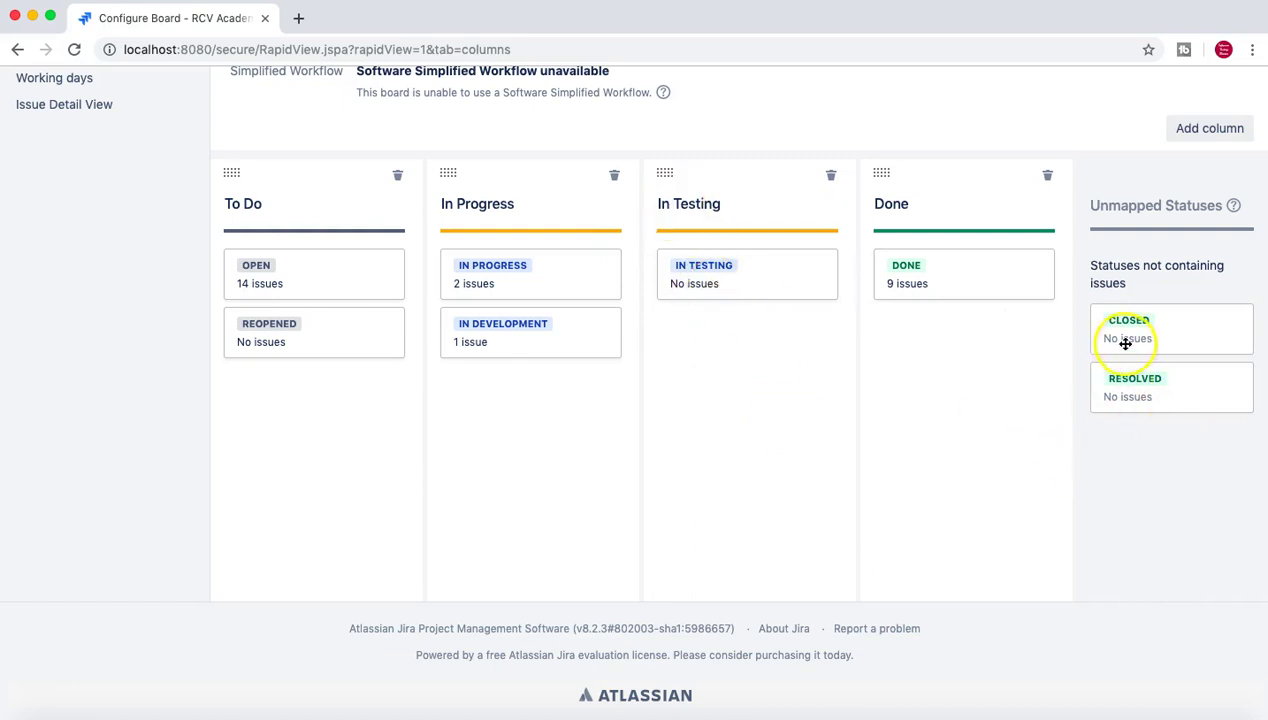
- Move the CLOSED status into the Done column
{"action": "left_click_drag", "start_coordinate": [1124, 337], "coordinate": [929, 403]}
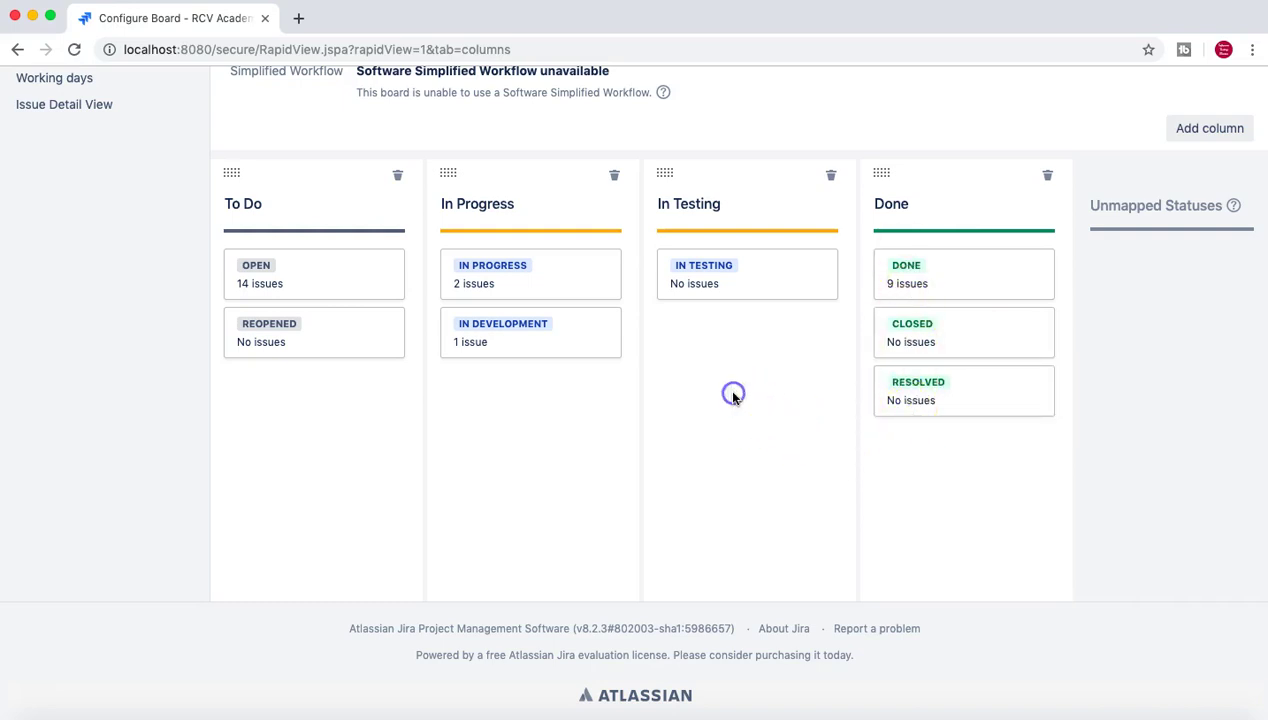
{"action": "scroll", "coordinate": [768, 434], "scroll_direction": "up", "scroll_amount": 2}
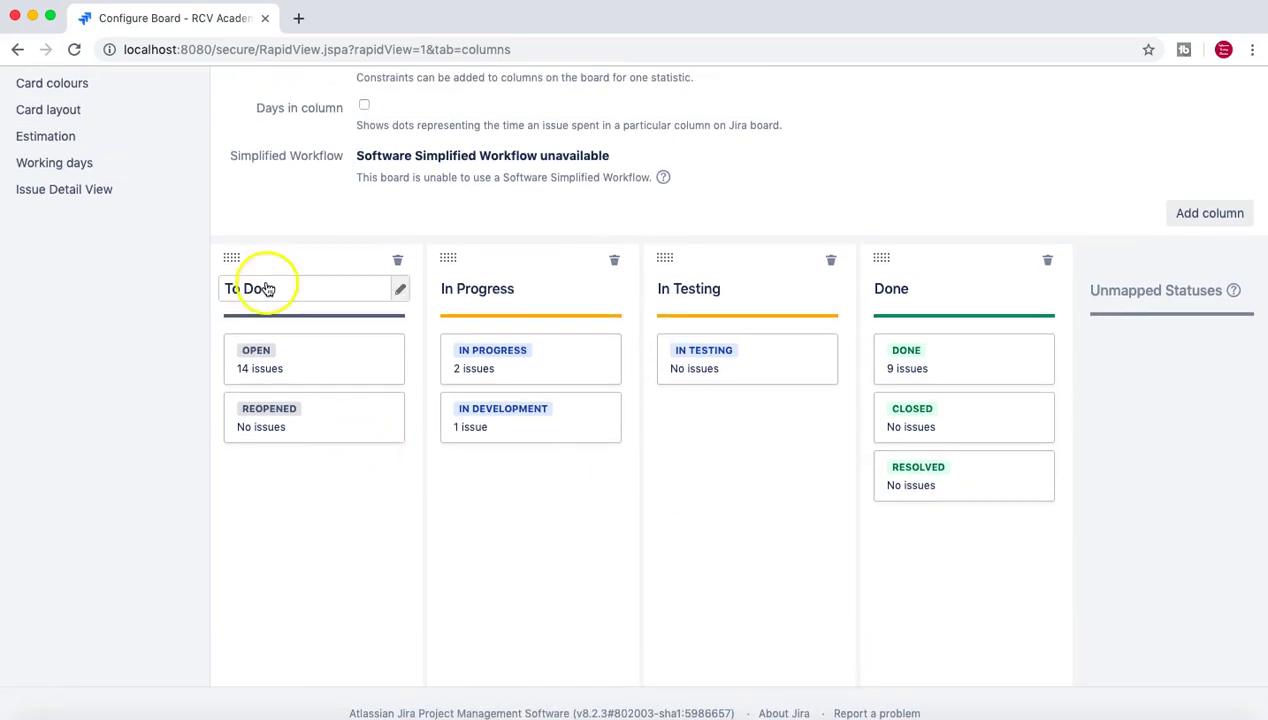
{"action": "scroll", "coordinate": [294, 518], "scroll_direction": "up", "scroll_amount": 1}
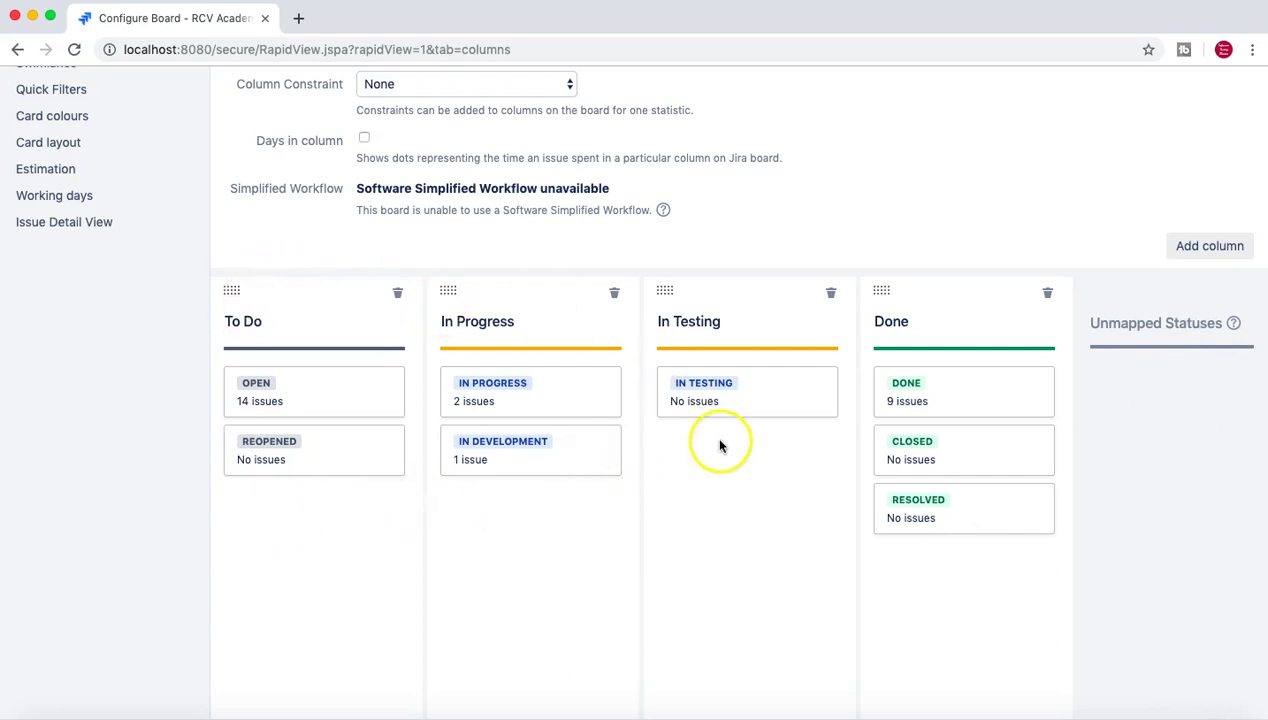
{"action": "scroll", "coordinate": [720, 446], "scroll_direction": "up", "scroll_amount": 1}
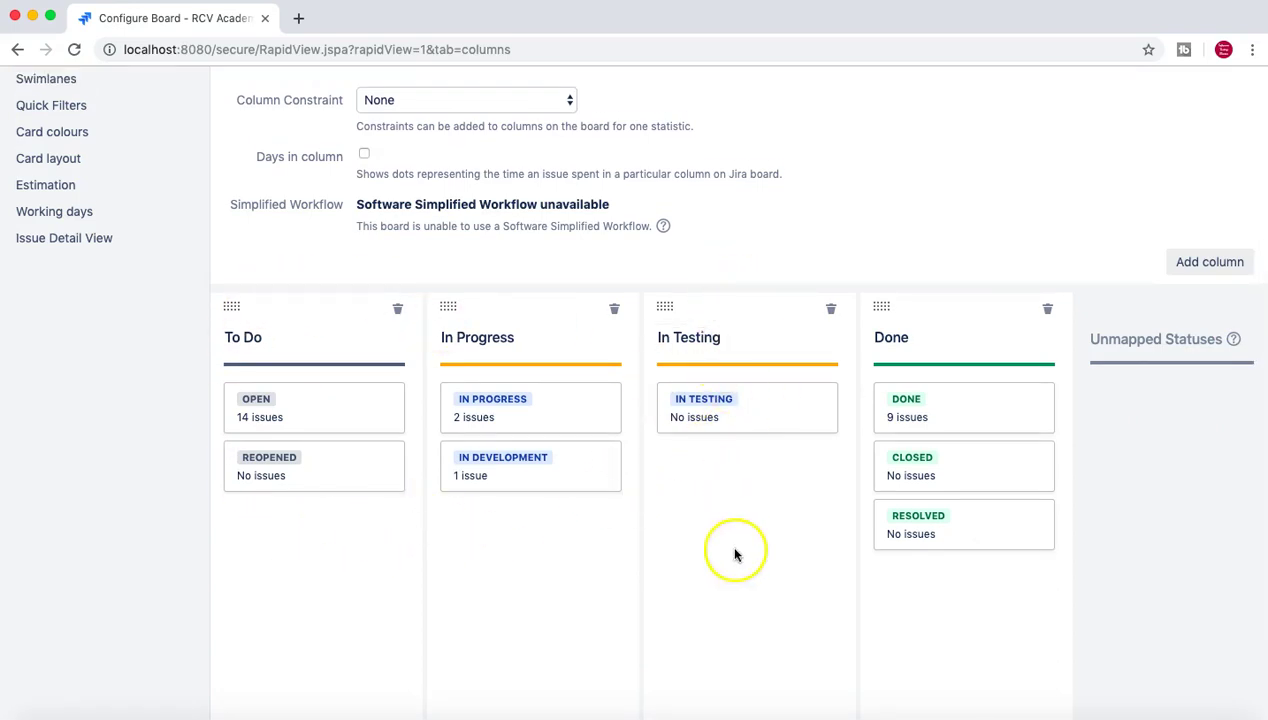
{"action": "scroll", "coordinate": [1000, 225], "scroll_direction": "up", "scroll_amount": 3}
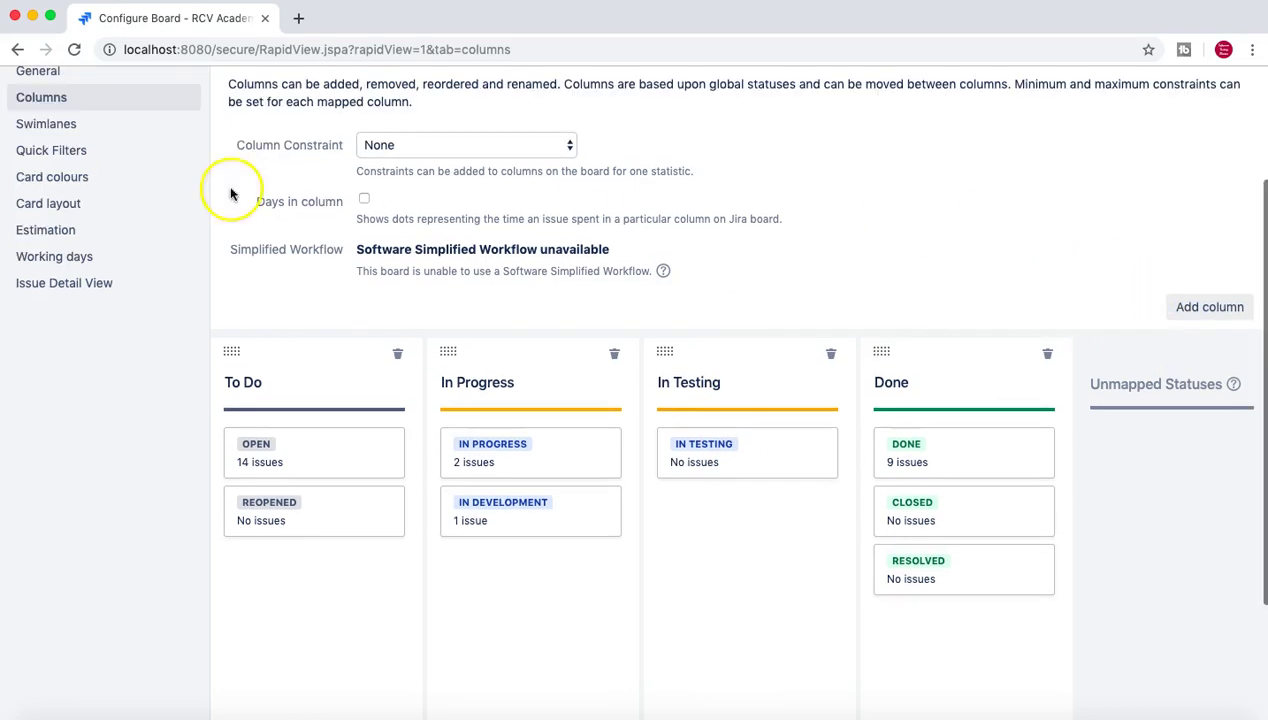
{"action": "scroll", "coordinate": [230, 193], "scroll_direction": "up", "scroll_amount": 10}
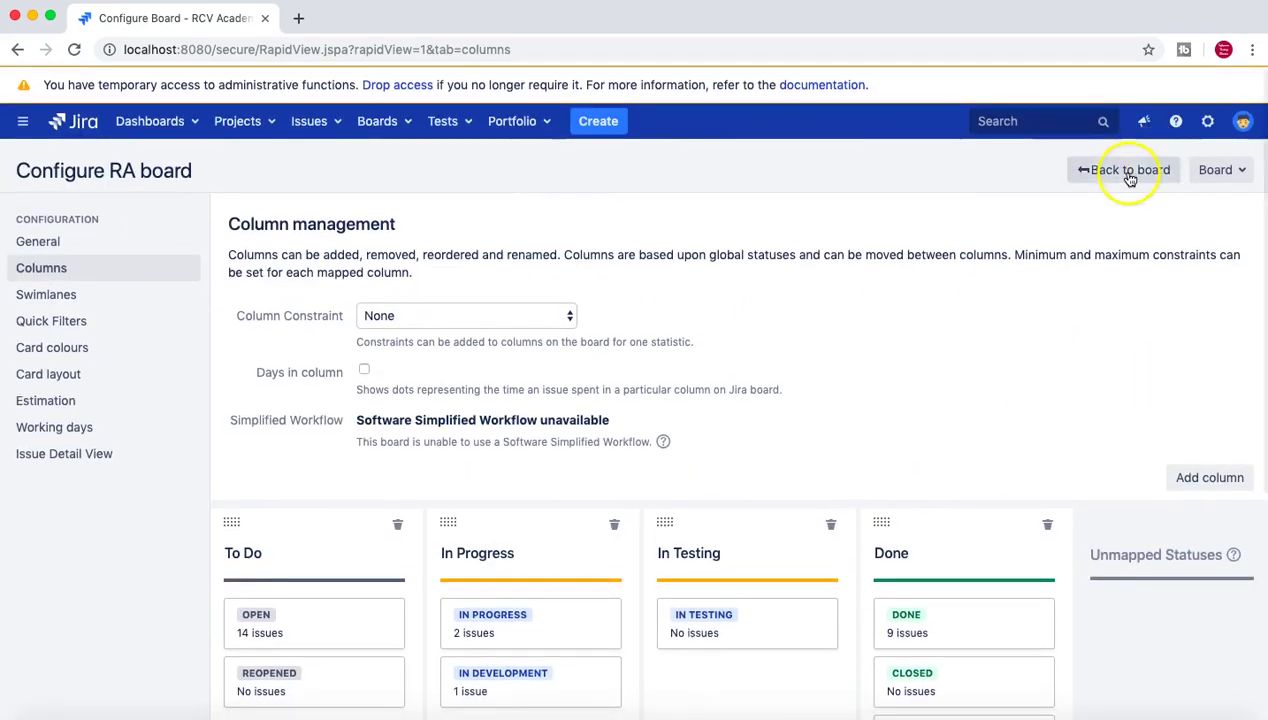
- Return to the RA board to see the new empty In Testing column
{"action": "left_click", "coordinate": [1130, 175]}
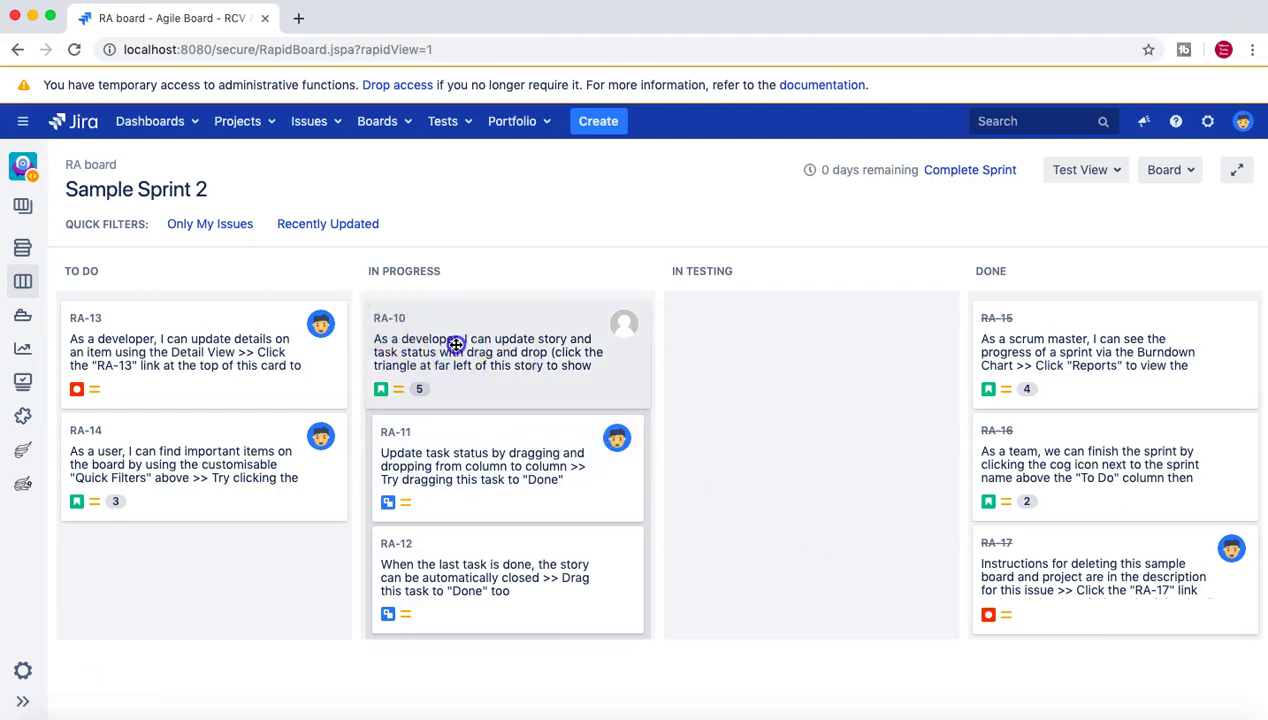
{"action": "left_click_drag", "start_coordinate": [455, 344], "coordinate": [550, 333]}
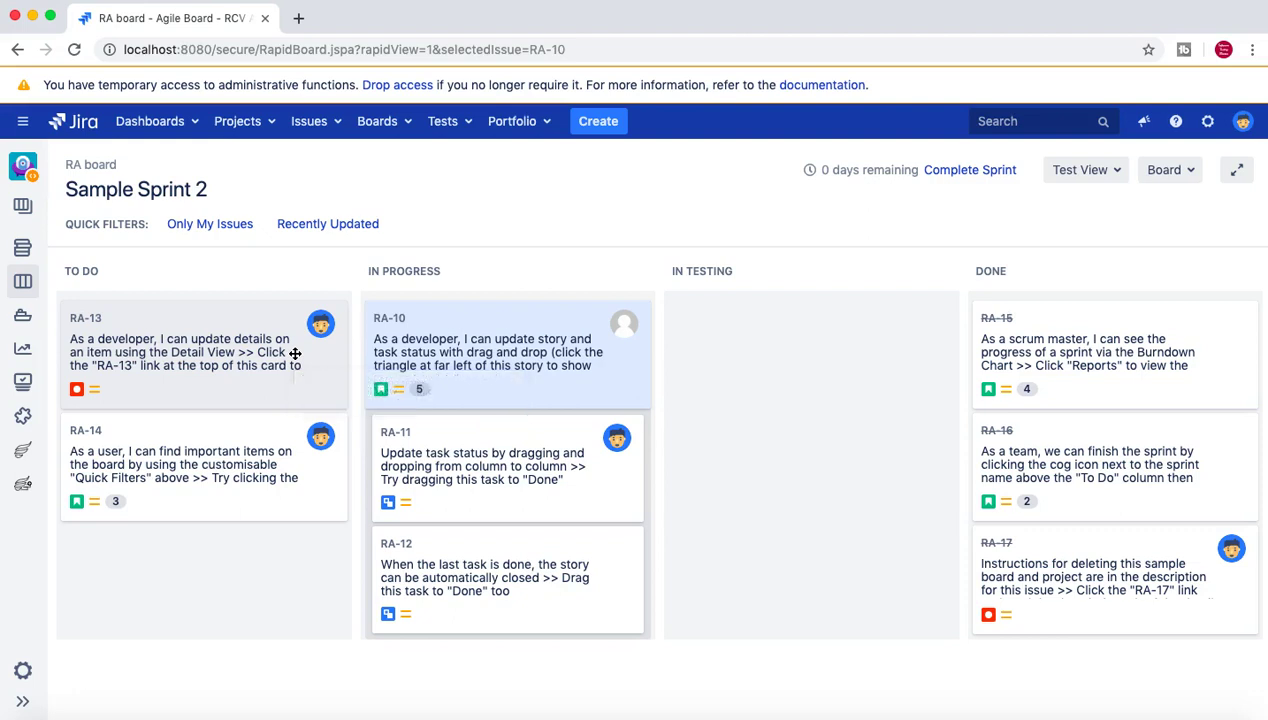
{"action": "left_click_drag", "start_coordinate": [481, 334], "coordinate": [512, 327]}
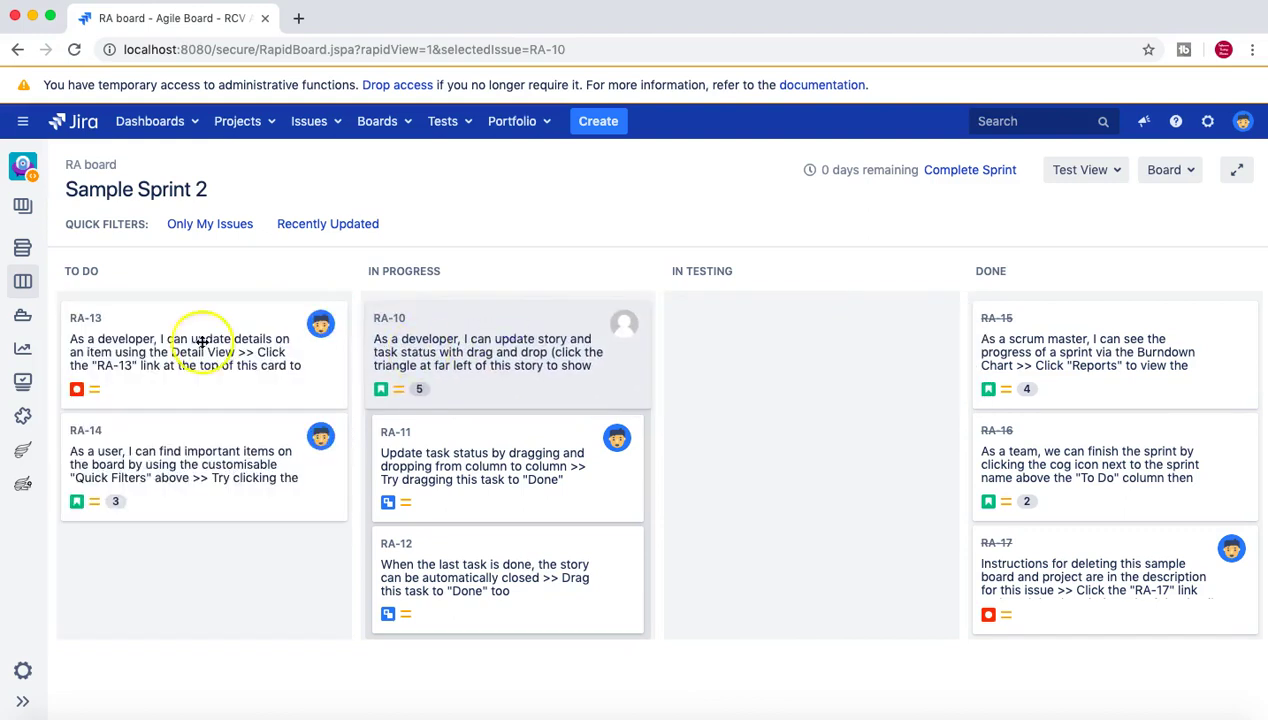
{"action": "left_click_drag", "start_coordinate": [202, 341], "coordinate": [160, 330]}
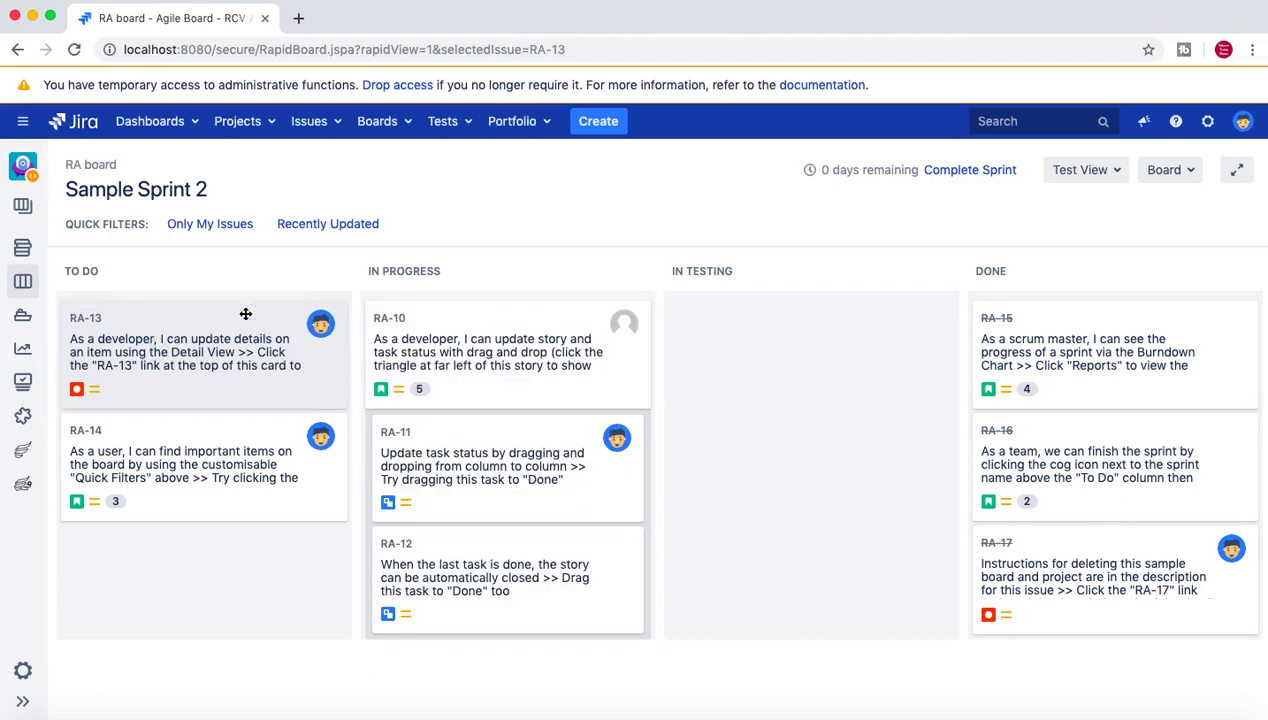
{"action": "left_click", "coordinate": [1207, 122]}
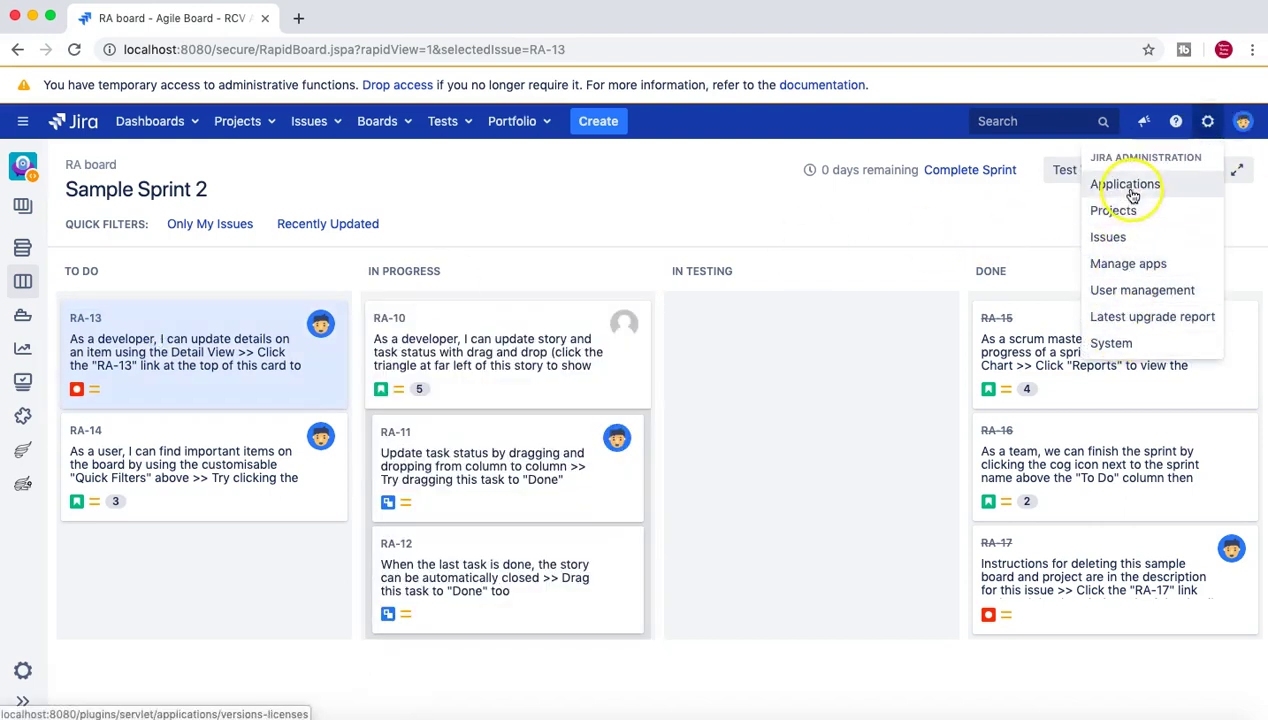
{"action": "left_click", "coordinate": [1135, 292]}
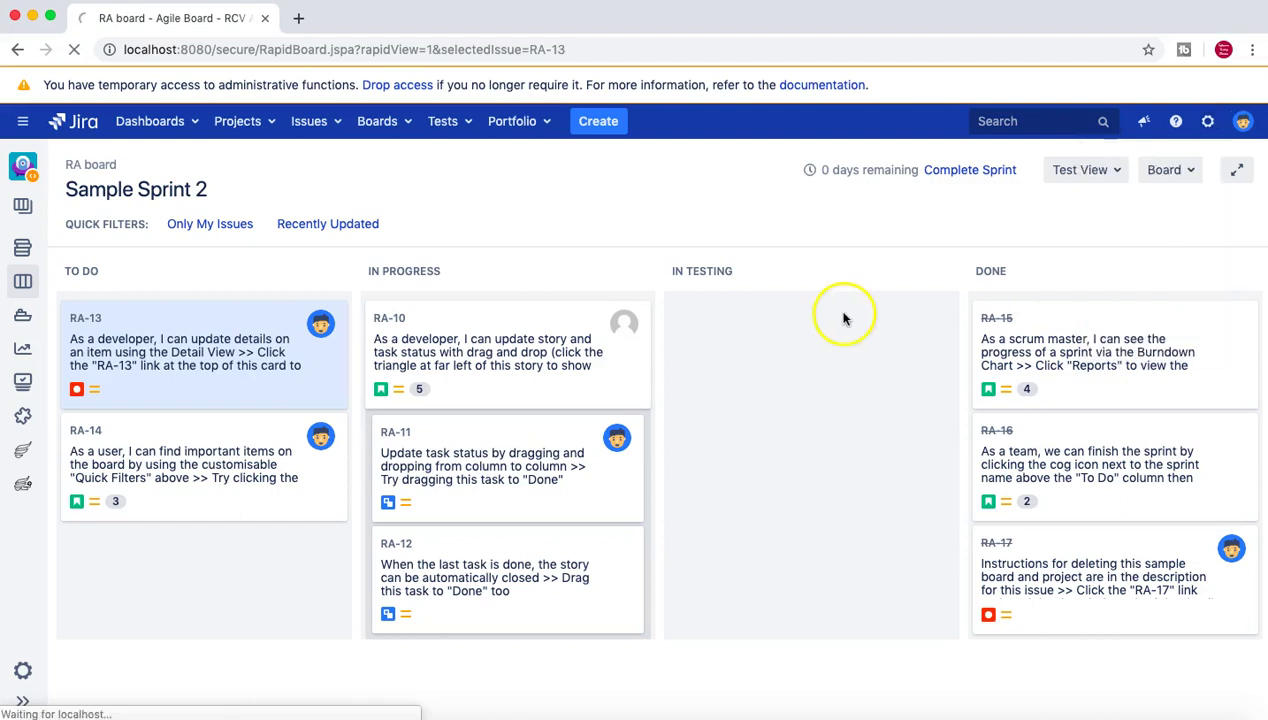
{"action": "left_click", "coordinate": [781, 344]}
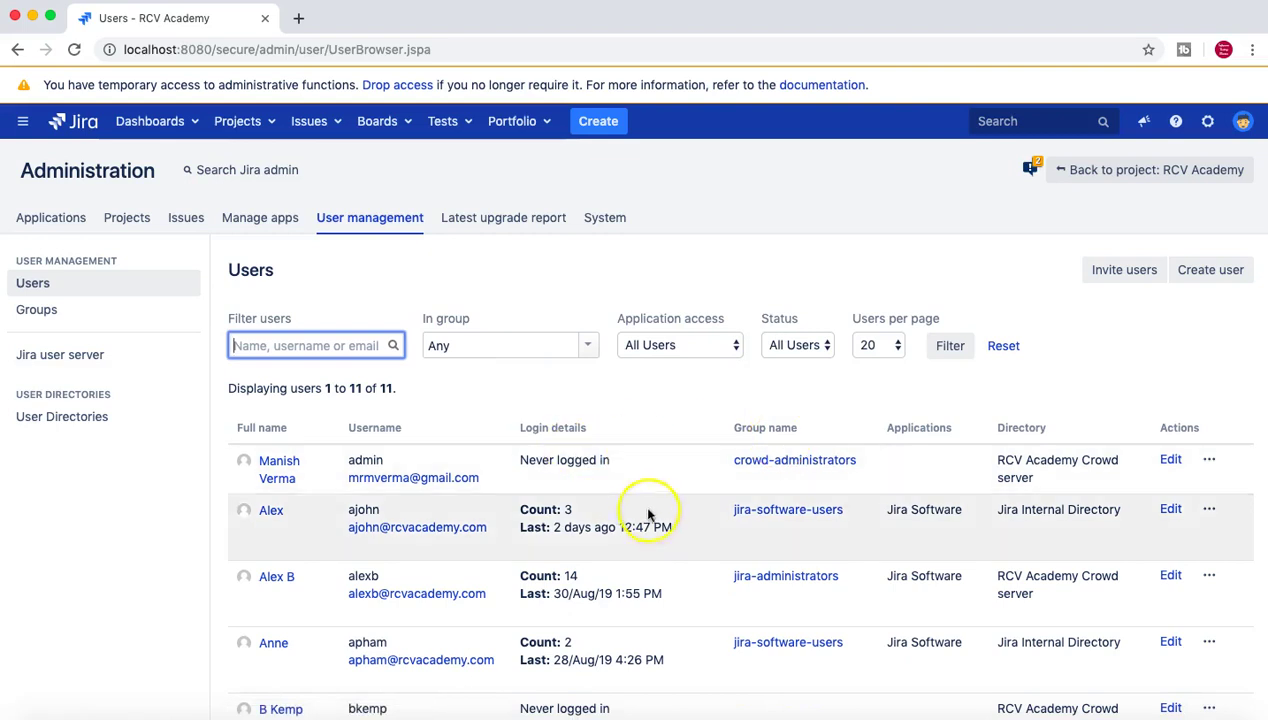
{"action": "scroll", "coordinate": [645, 509], "scroll_direction": "down", "scroll_amount": 2}
{"action": "scroll", "coordinate": [648, 512], "scroll_direction": "up", "scroll_amount": 2}
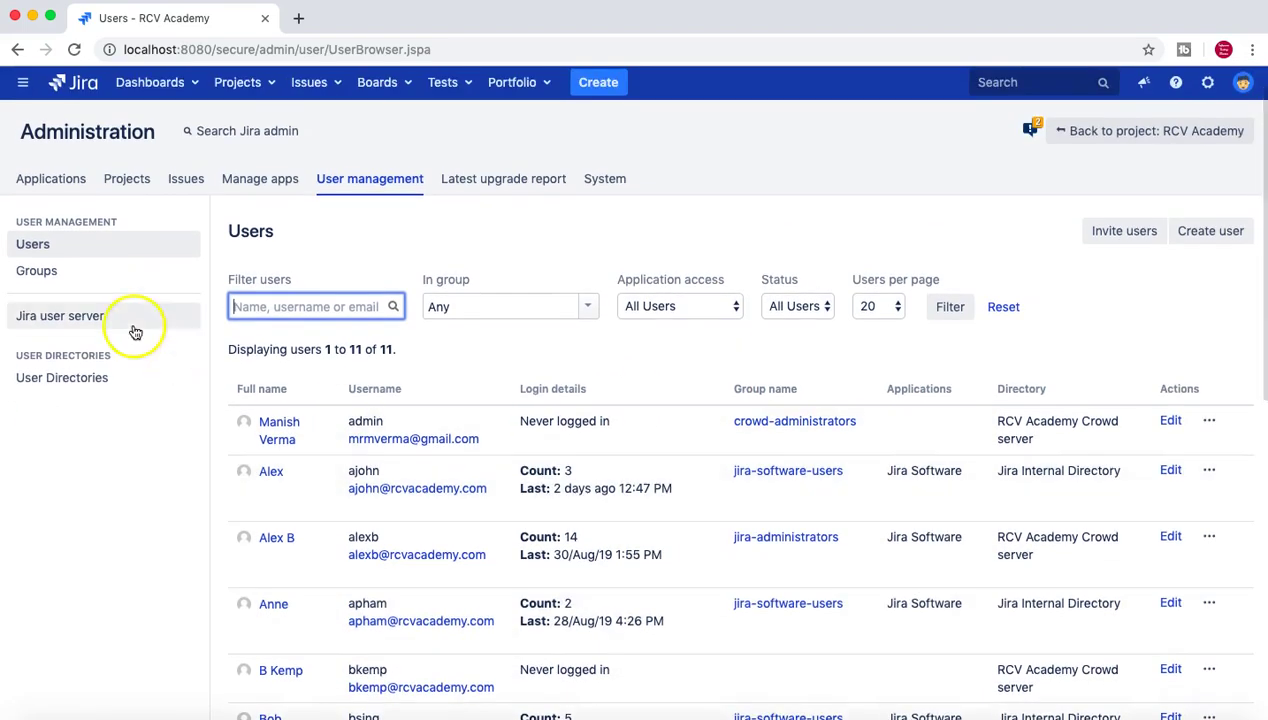
{"action": "scroll", "coordinate": [530, 500], "scroll_direction": "down", "scroll_amount": 9}
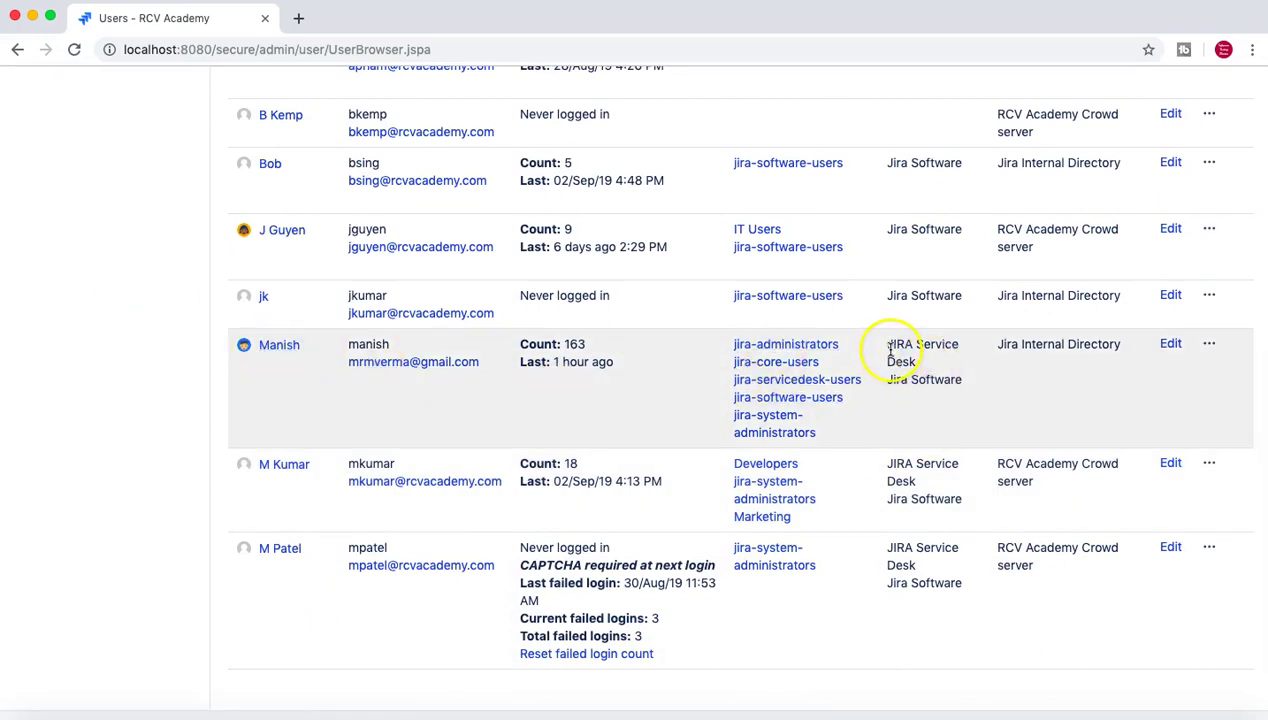
{"action": "triple_click", "coordinate": [928, 370]}
{"action": "left_click", "coordinate": [962, 388]}
{"action": "scroll", "coordinate": [963, 392], "scroll_direction": "up", "scroll_amount": 1}
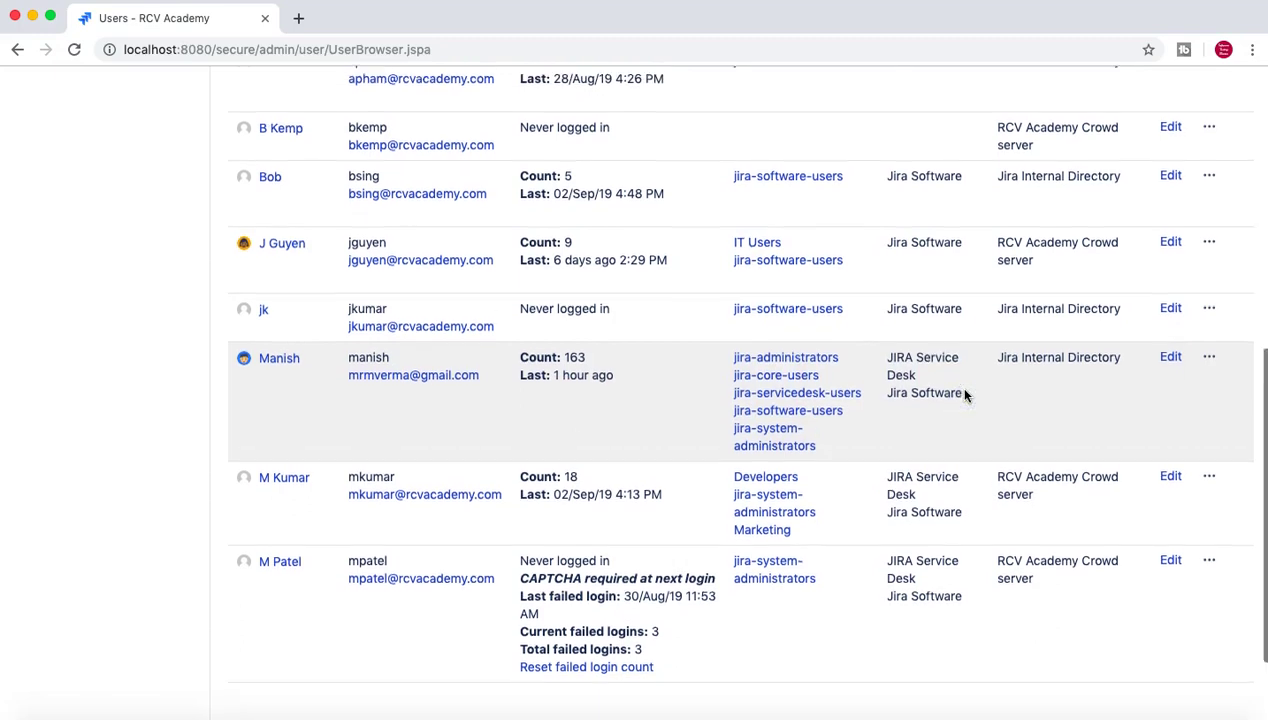
{"action": "scroll", "coordinate": [965, 396], "scroll_direction": "up", "scroll_amount": 8}
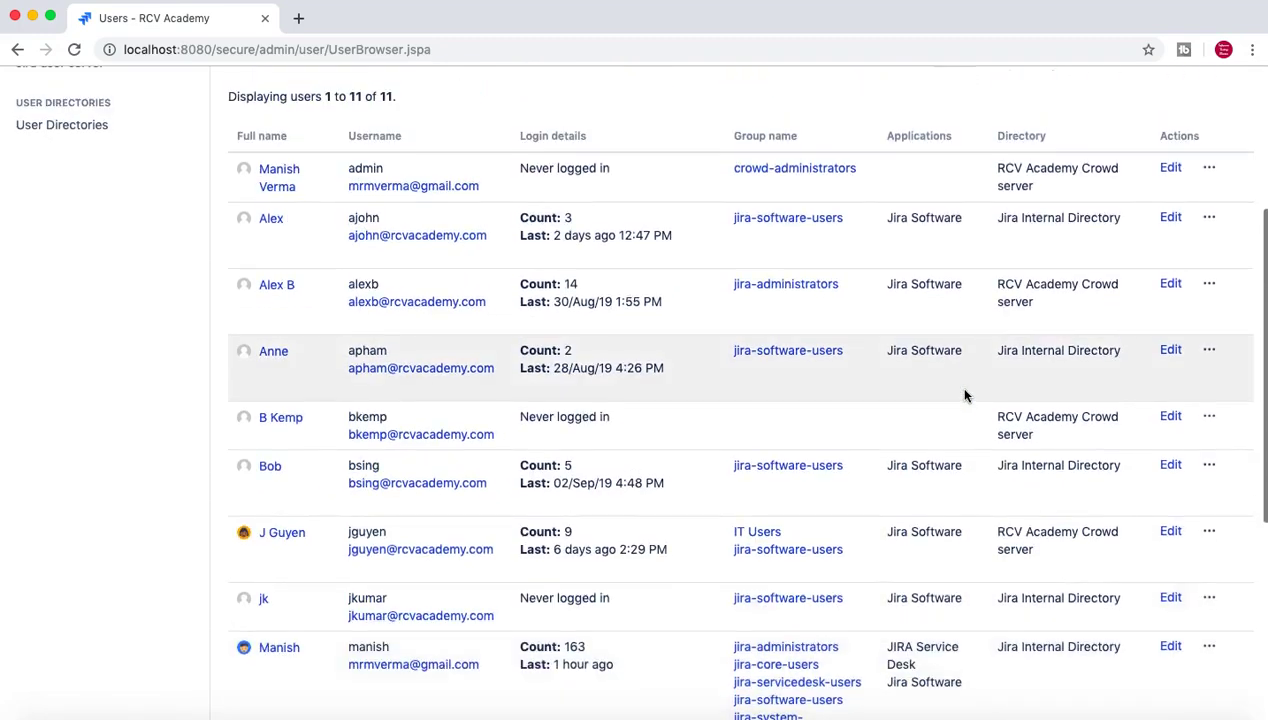
{"action": "scroll", "coordinate": [963, 396], "scroll_direction": "down", "scroll_amount": 8}
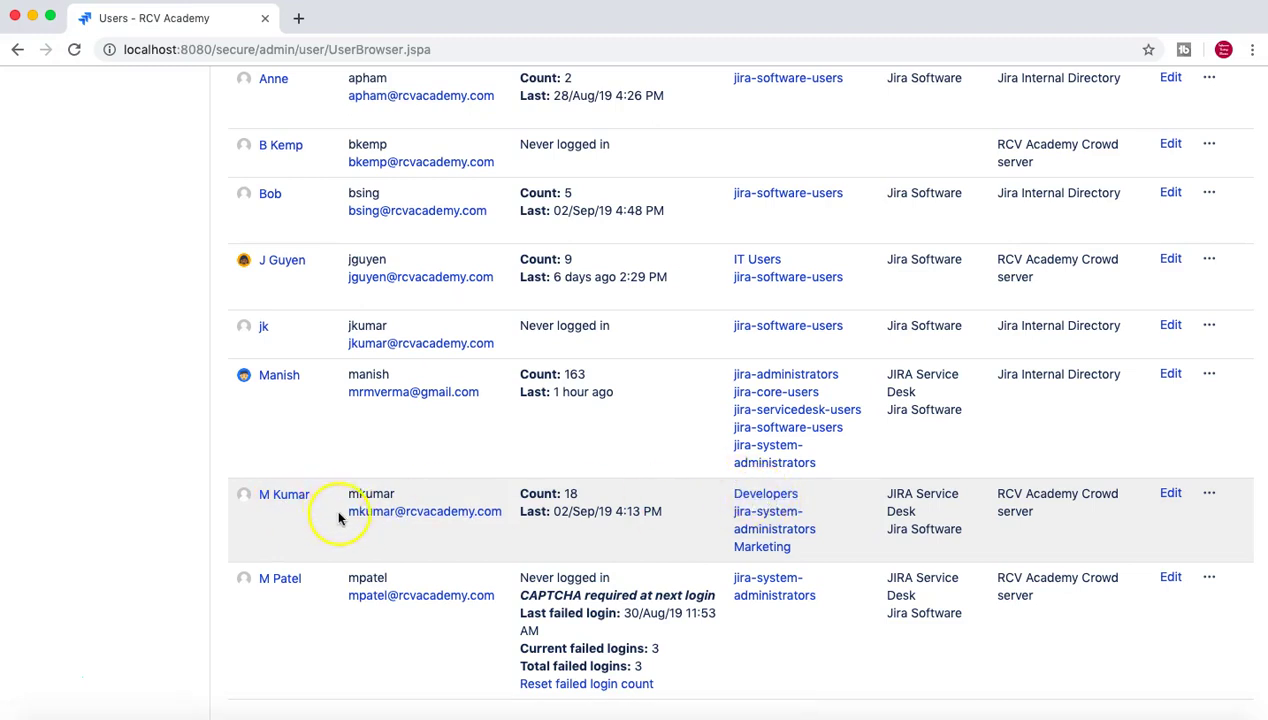
{"action": "scroll", "coordinate": [454, 516], "scroll_direction": "up", "scroll_amount": 2}
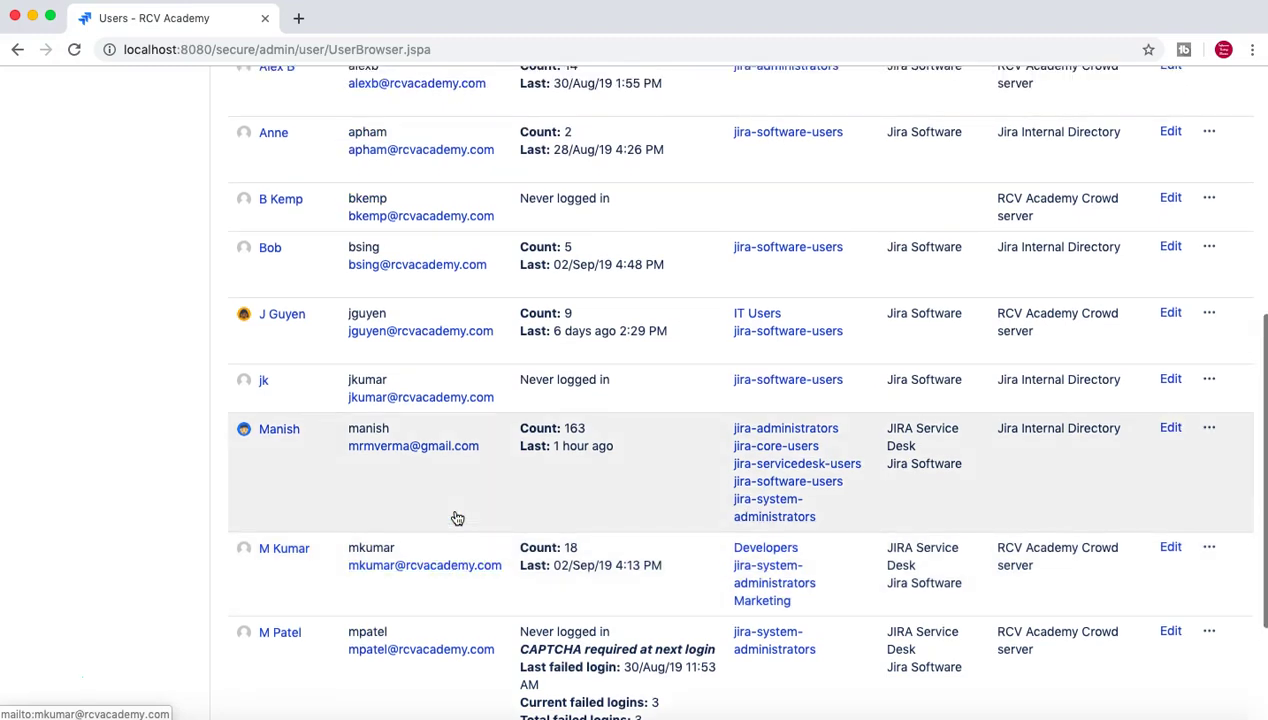
{"action": "scroll", "coordinate": [454, 514], "scroll_direction": "down", "scroll_amount": 2}
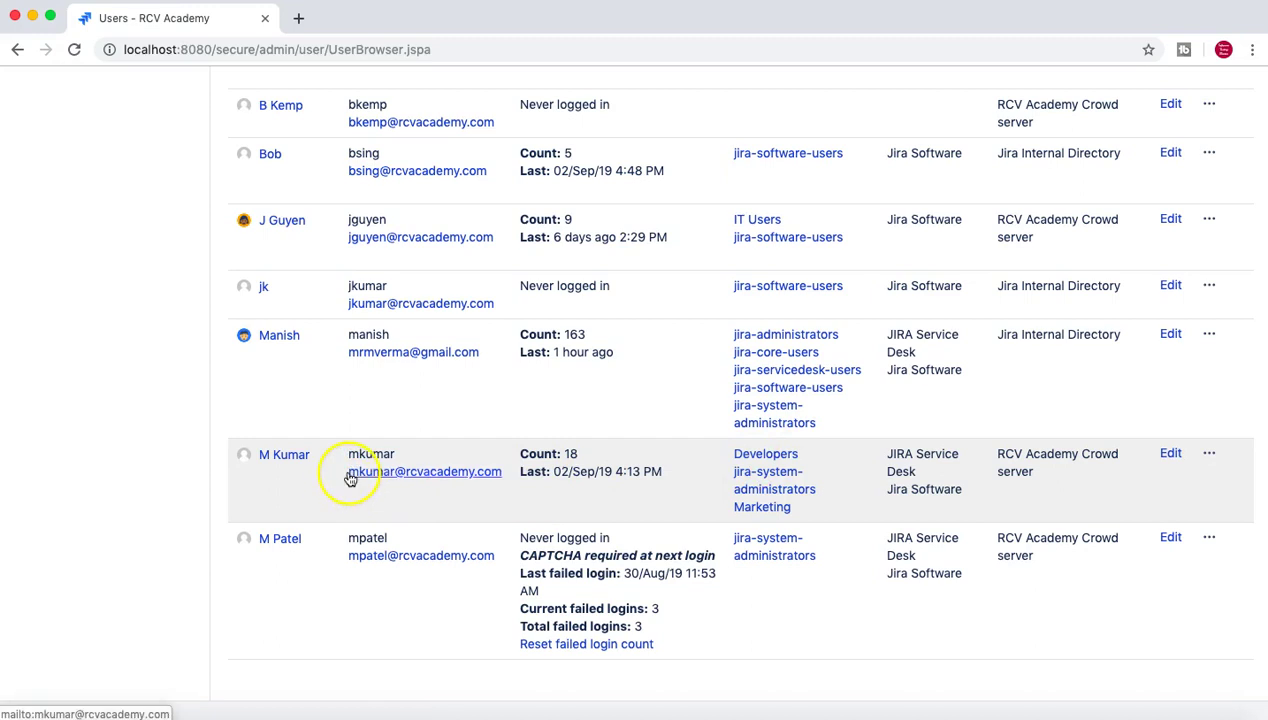
{"action": "scroll", "coordinate": [931, 453], "scroll_direction": "up", "scroll_amount": 6}
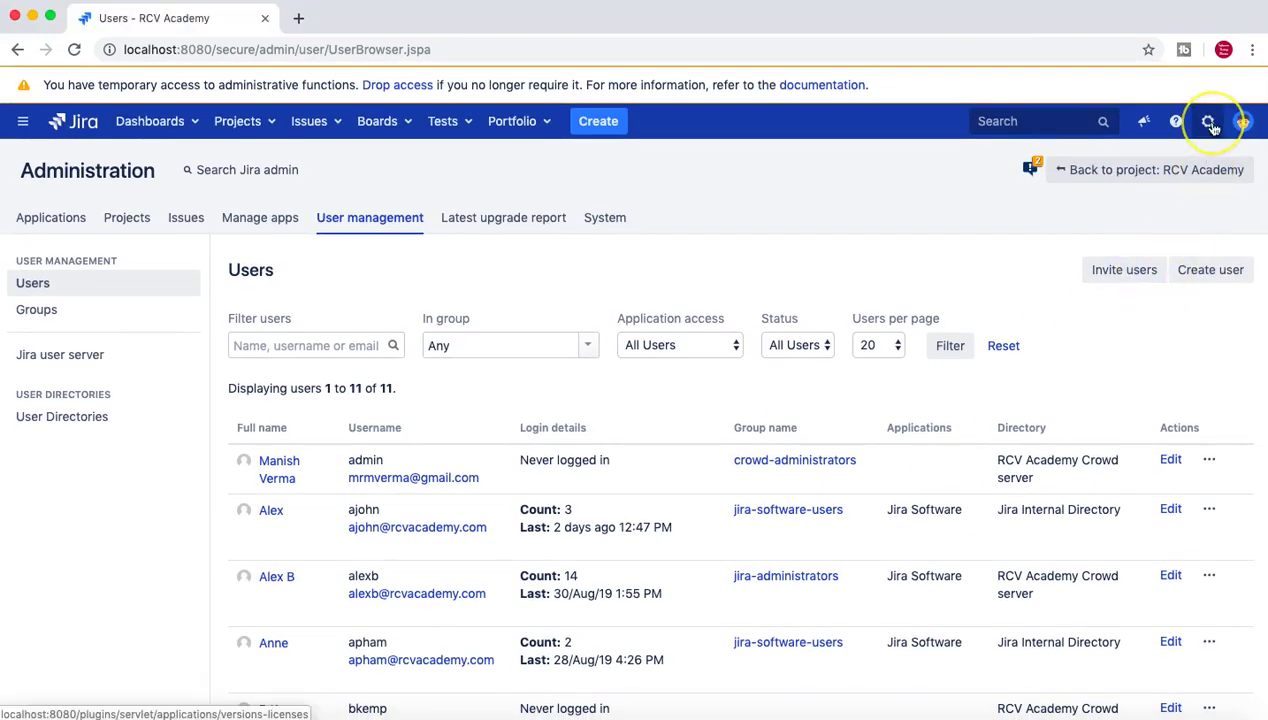
- Log out of the administrator account and return to the login page
{"action": "left_click", "coordinate": [1211, 125]}
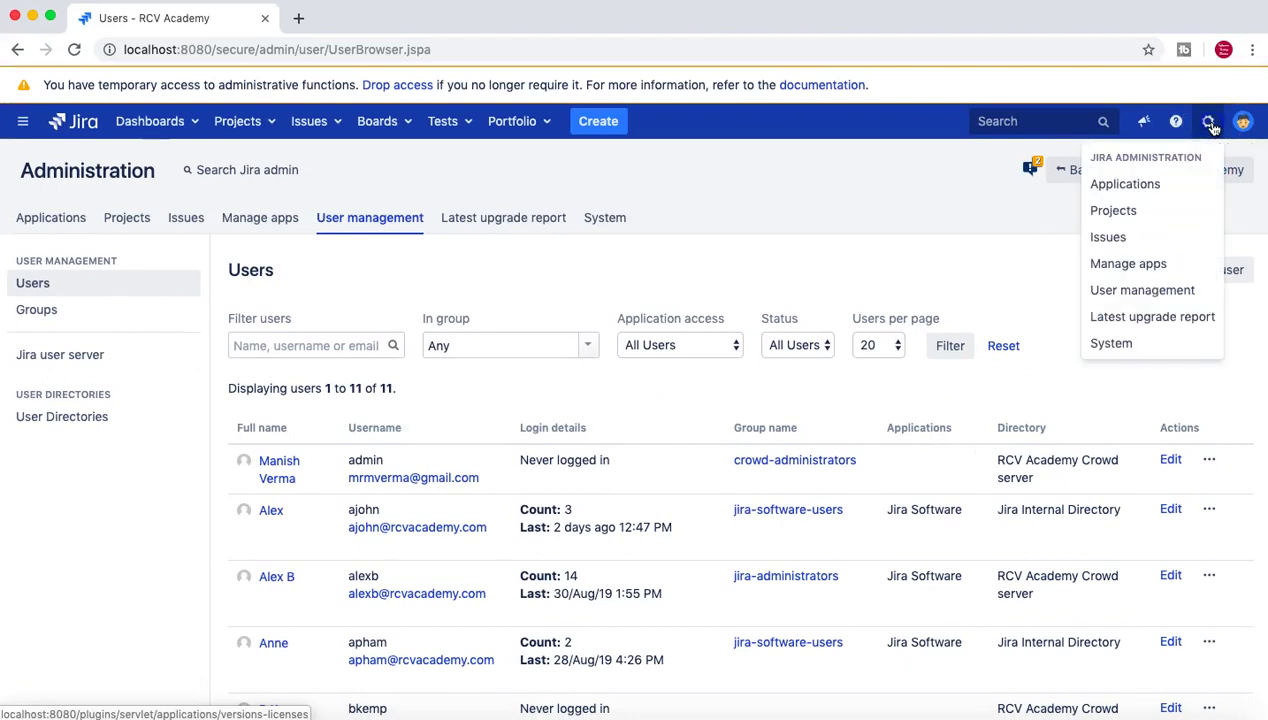
{"action": "left_click", "coordinate": [1243, 123]}
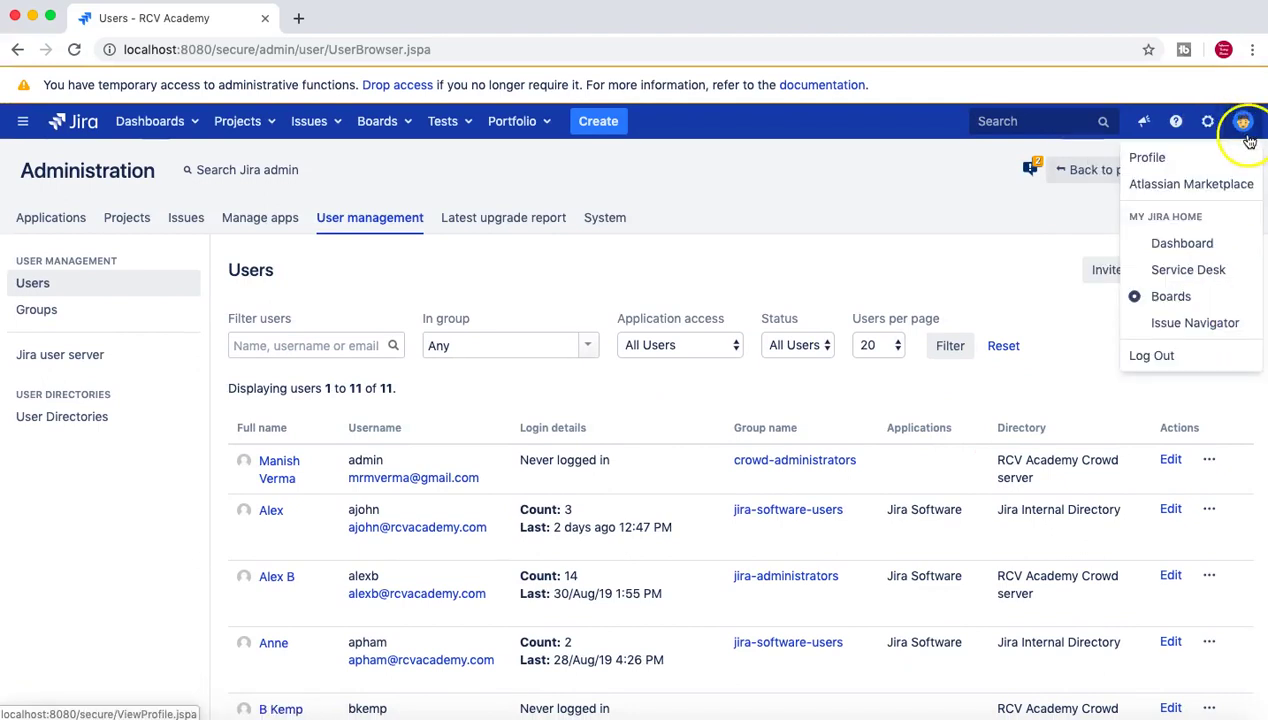
{"action": "left_click", "coordinate": [1156, 355]}
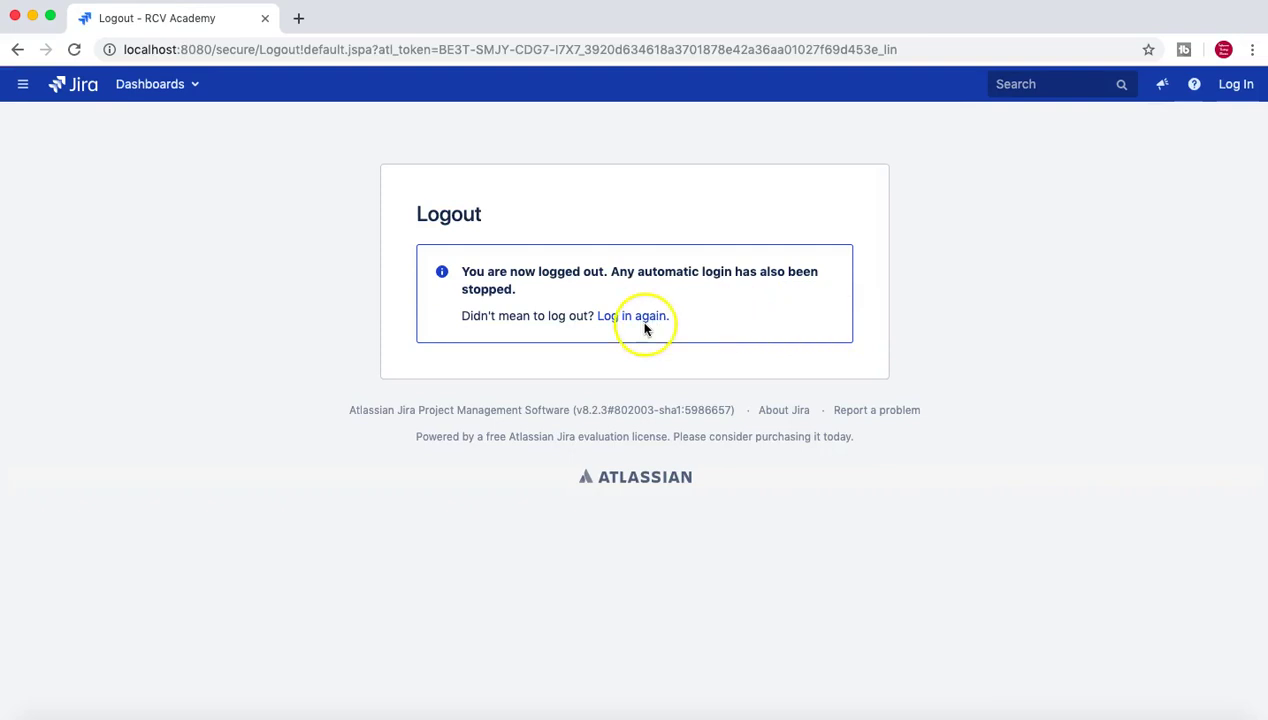
{"action": "left_click", "coordinate": [647, 314]}
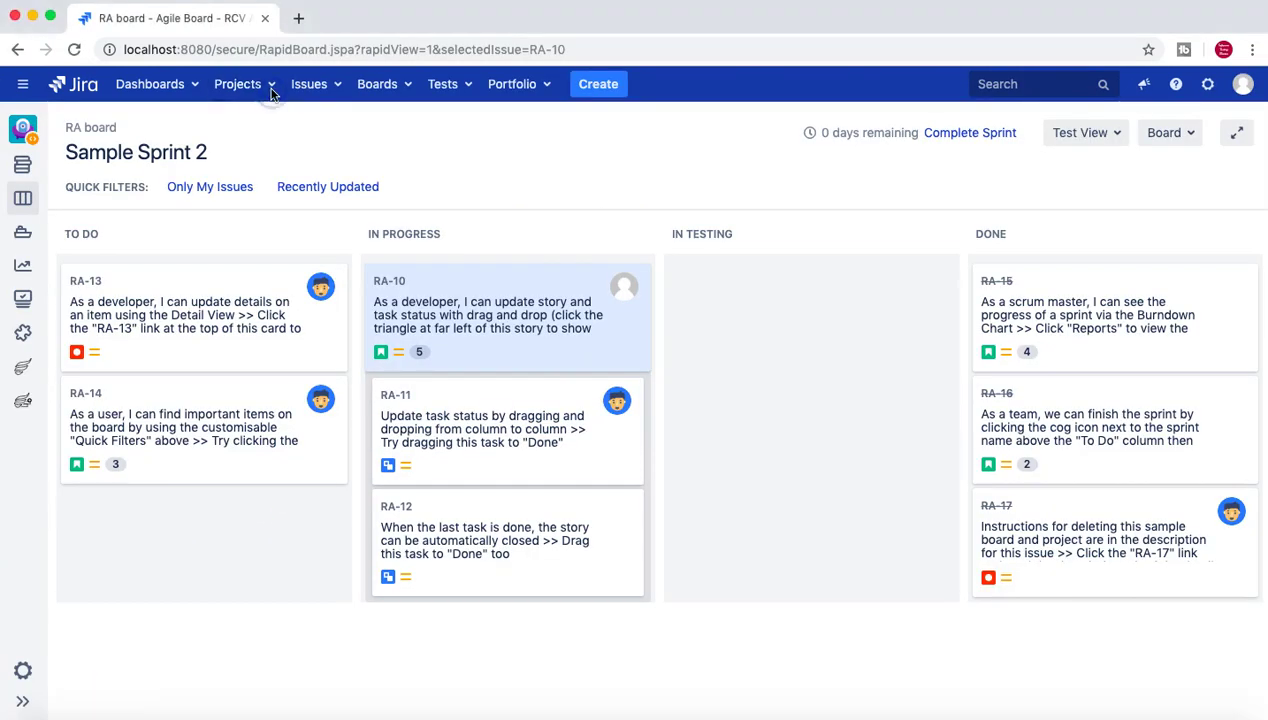
- On the RA board, dismiss the sign-up popup and drag story RA-10 into In Testing
{"action": "left_click", "coordinate": [270, 89]}
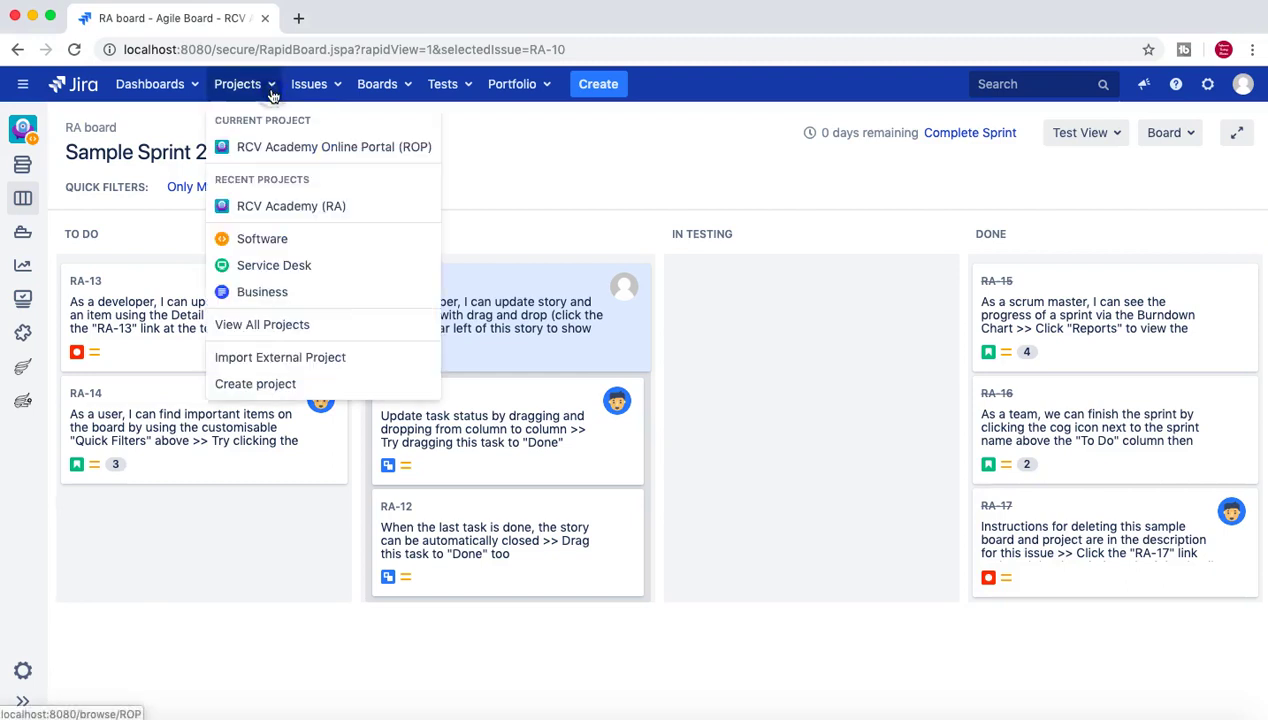
{"action": "left_click", "coordinate": [278, 212]}
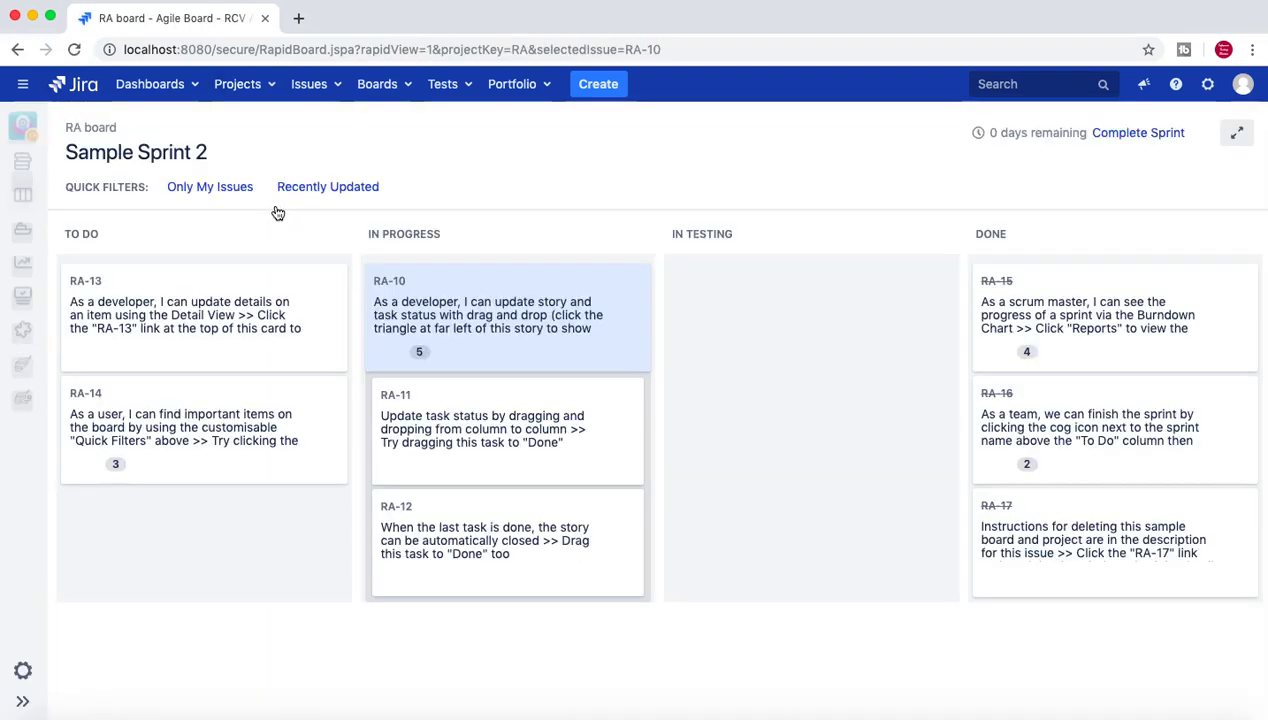
{"action": "left_click", "coordinate": [266, 92]}
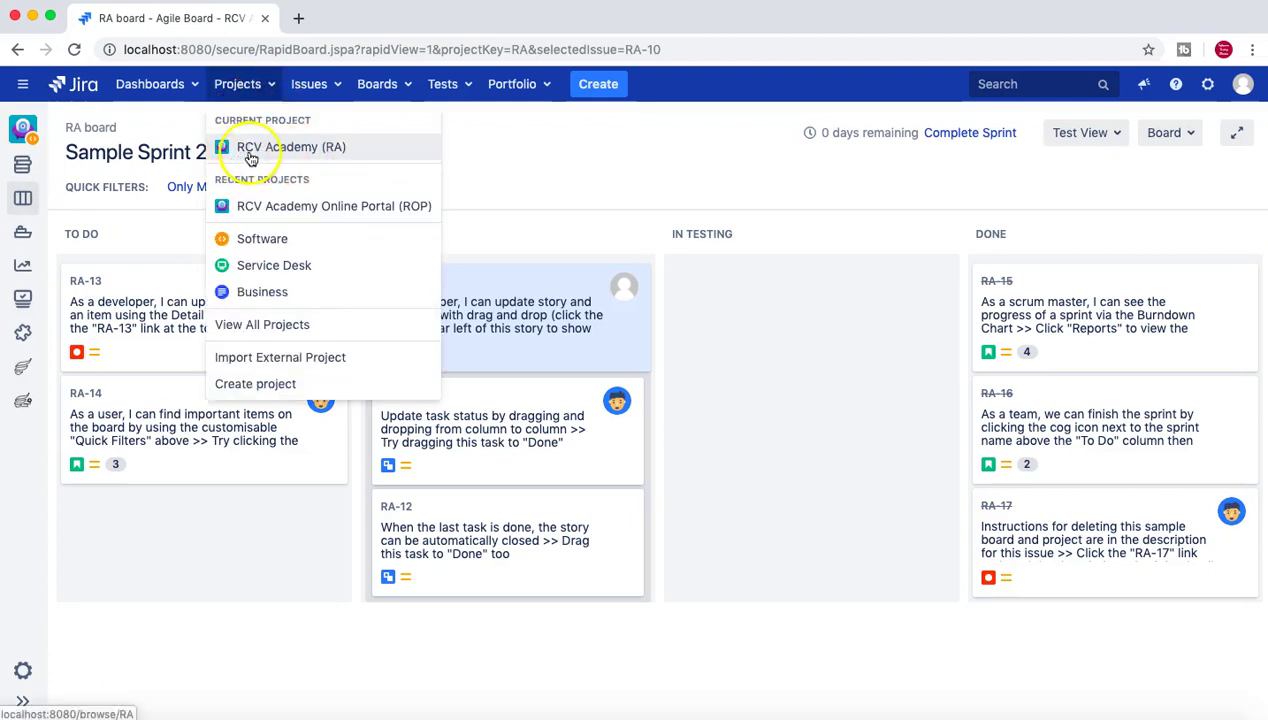
{"action": "left_click", "coordinate": [530, 163]}
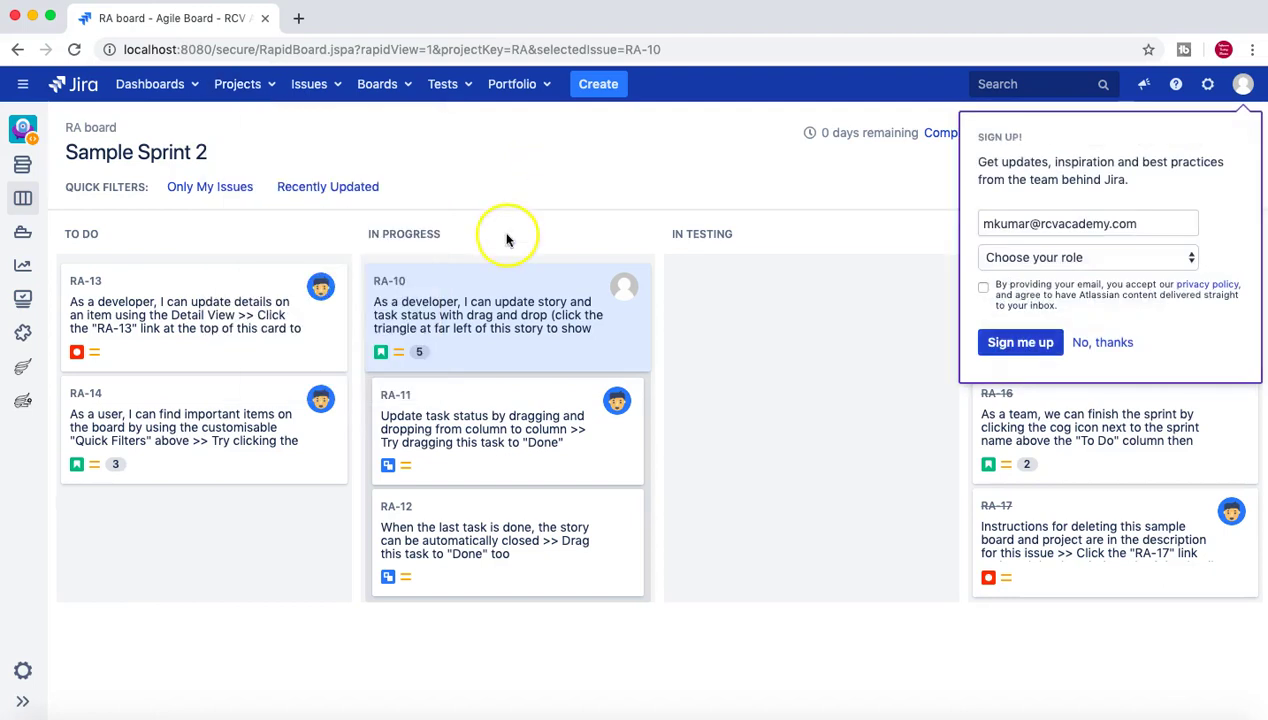
{"action": "left_click", "coordinate": [1104, 342]}
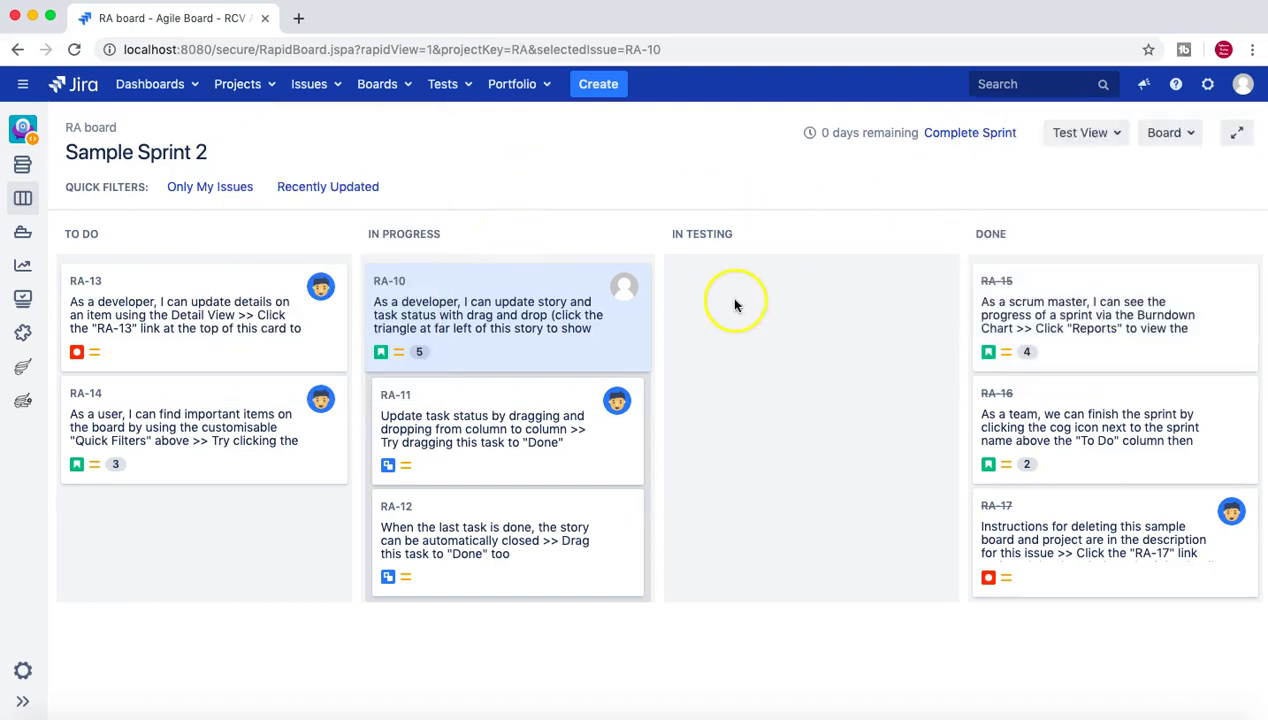
{"action": "left_click_drag", "start_coordinate": [455, 330], "coordinate": [763, 337]}
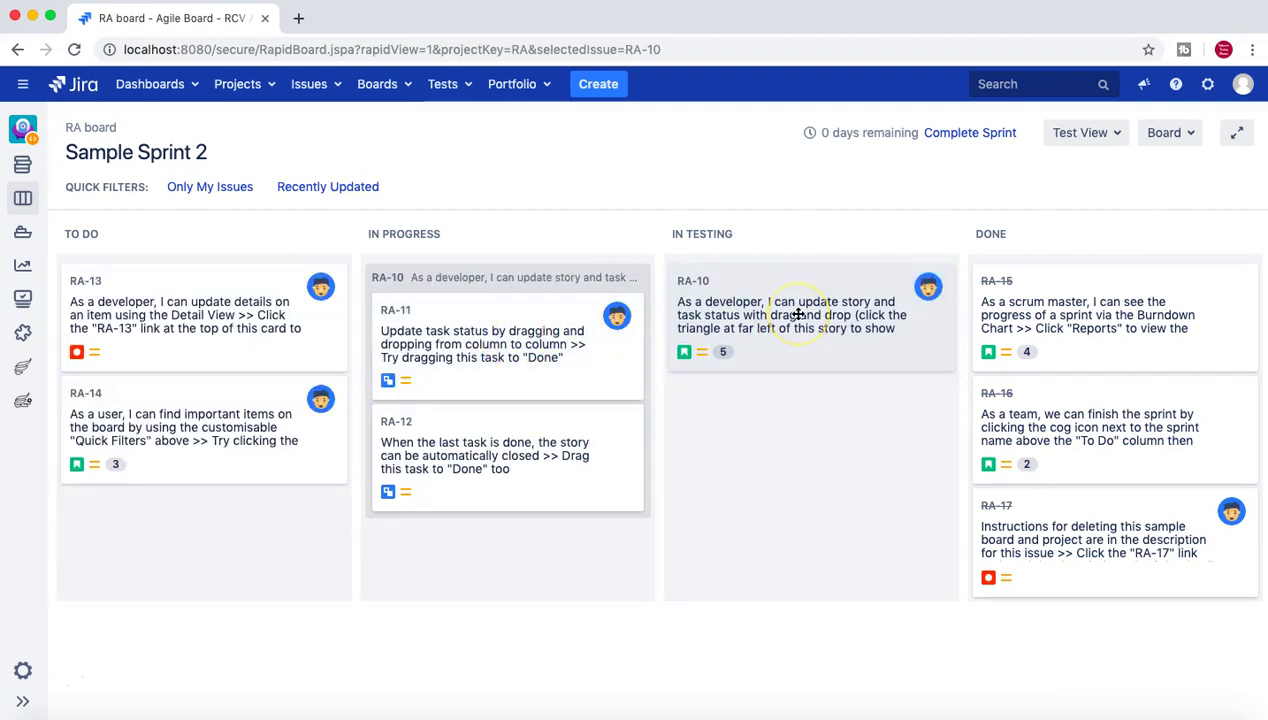
{"action": "left_click", "coordinate": [797, 314]}
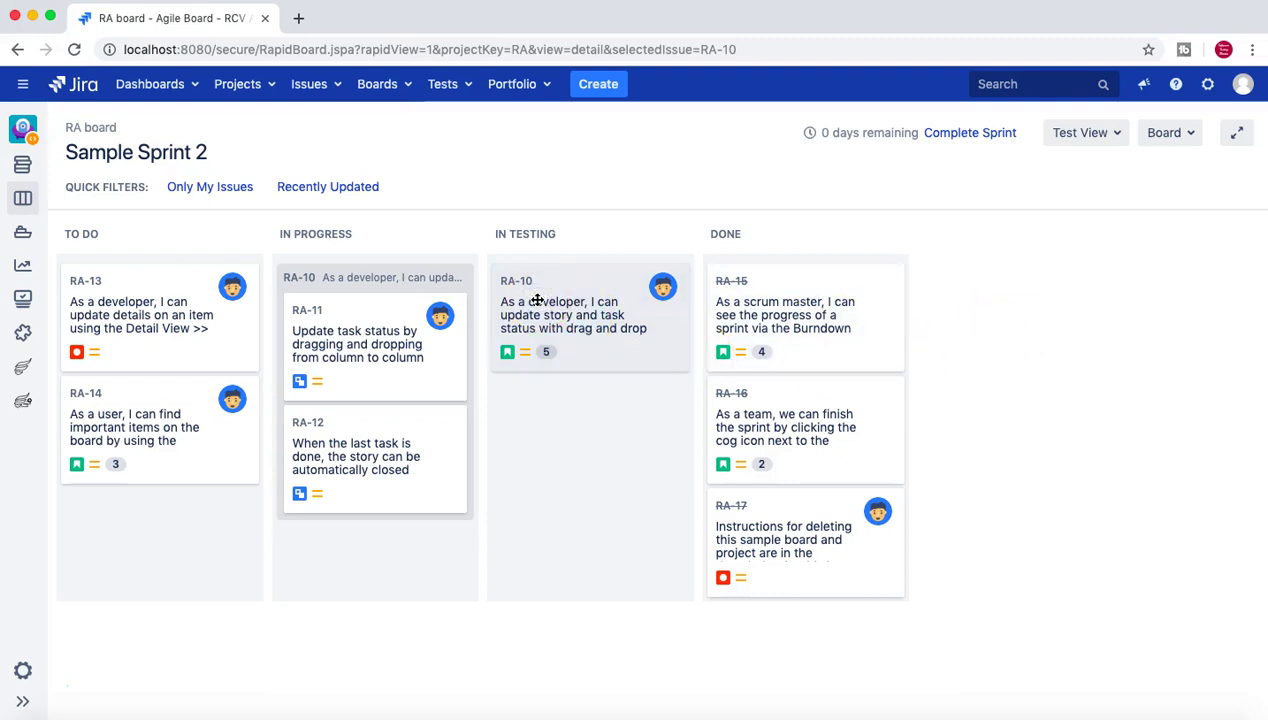
- Show RA-10's details and open the workflow behind its In Testing status
{"action": "left_click", "coordinate": [760, 340]}
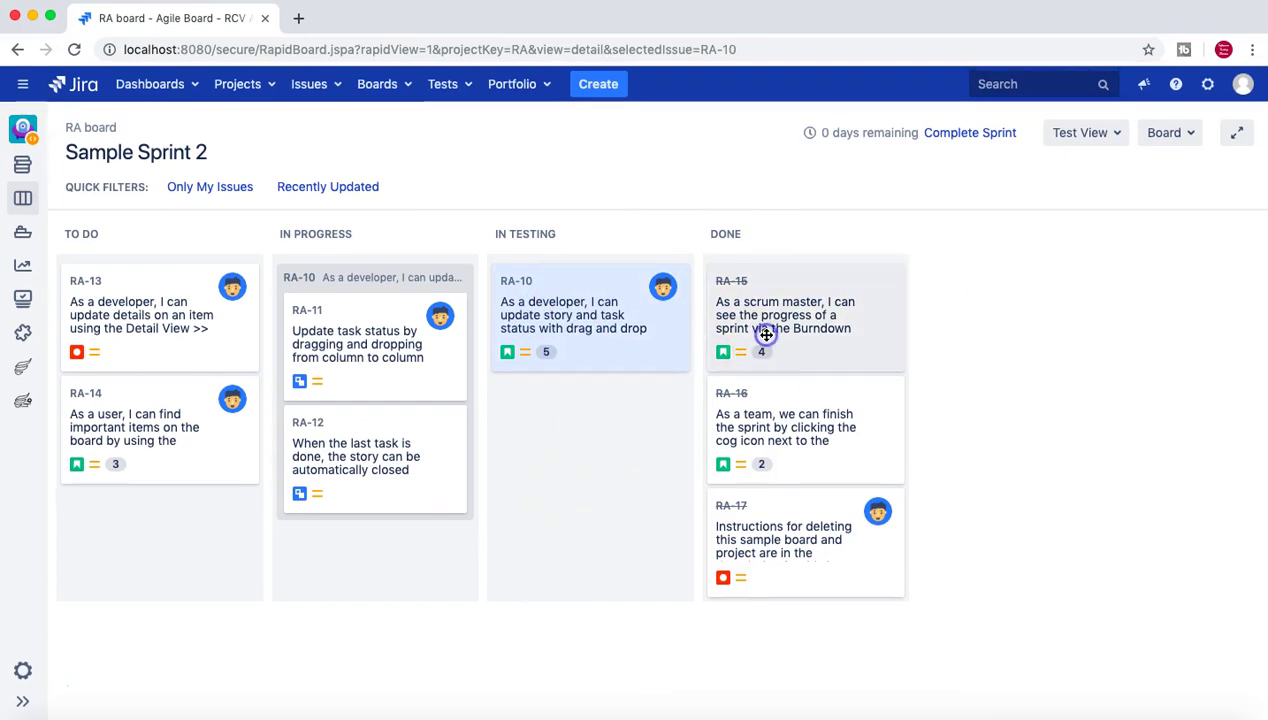
{"action": "left_click", "coordinate": [585, 320]}
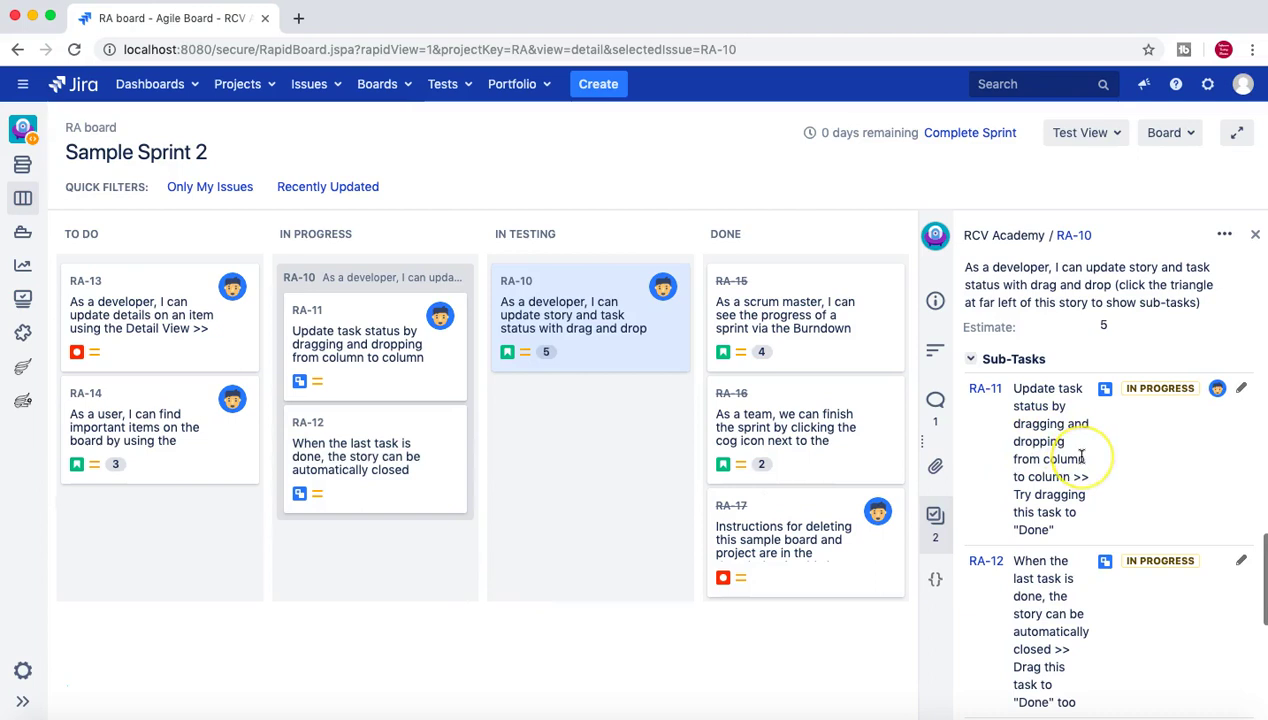
{"action": "scroll", "coordinate": [1078, 452], "scroll_direction": "up", "scroll_amount": 5}
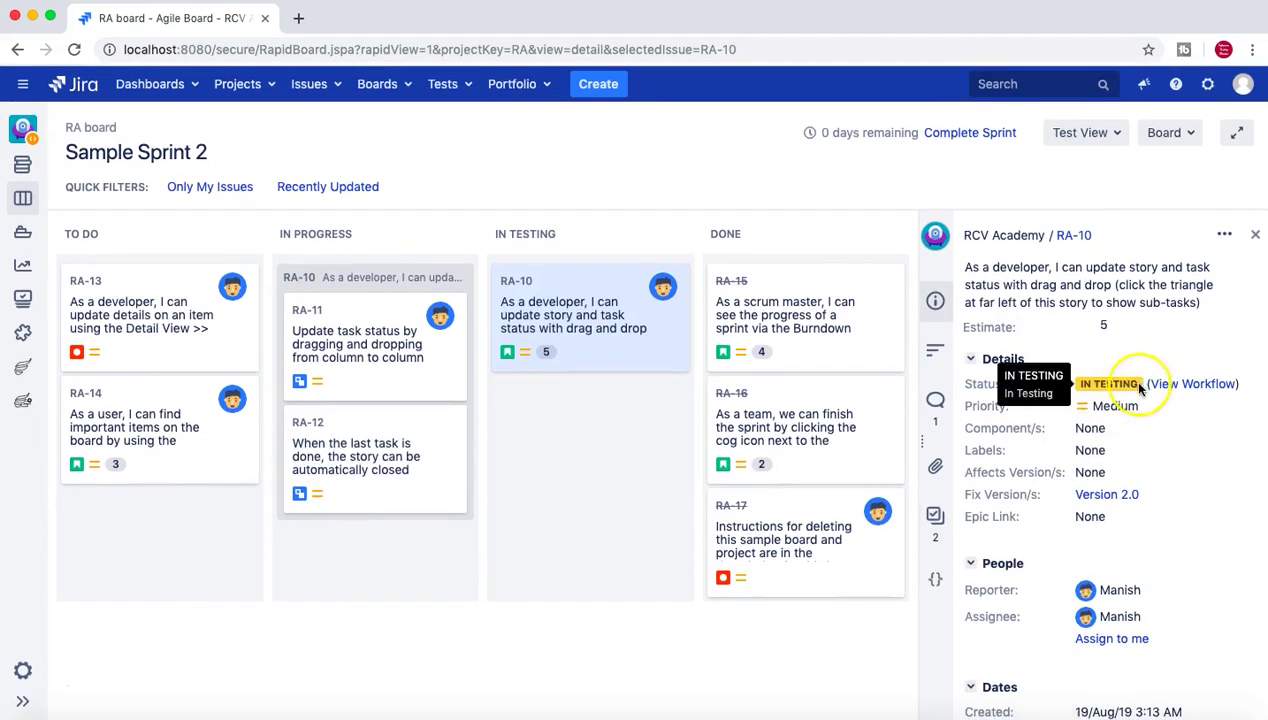
{"action": "left_click", "coordinate": [1196, 384]}
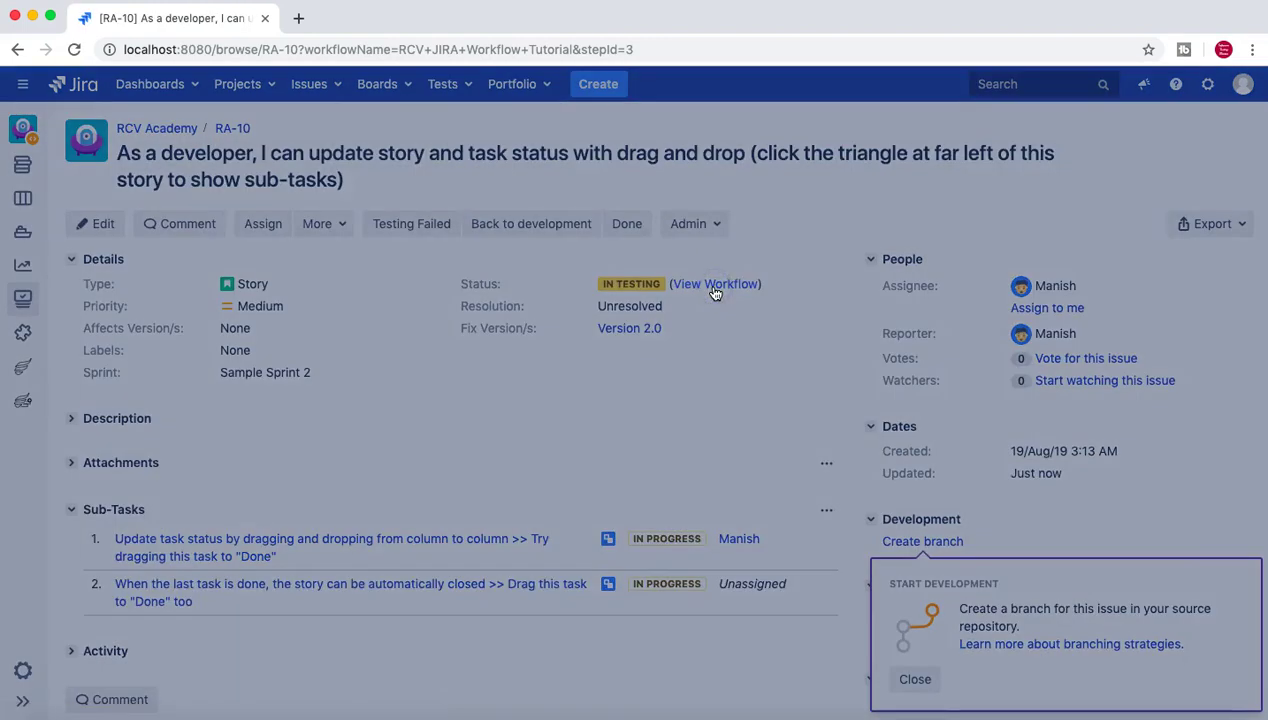
{"action": "left_click", "coordinate": [714, 286]}
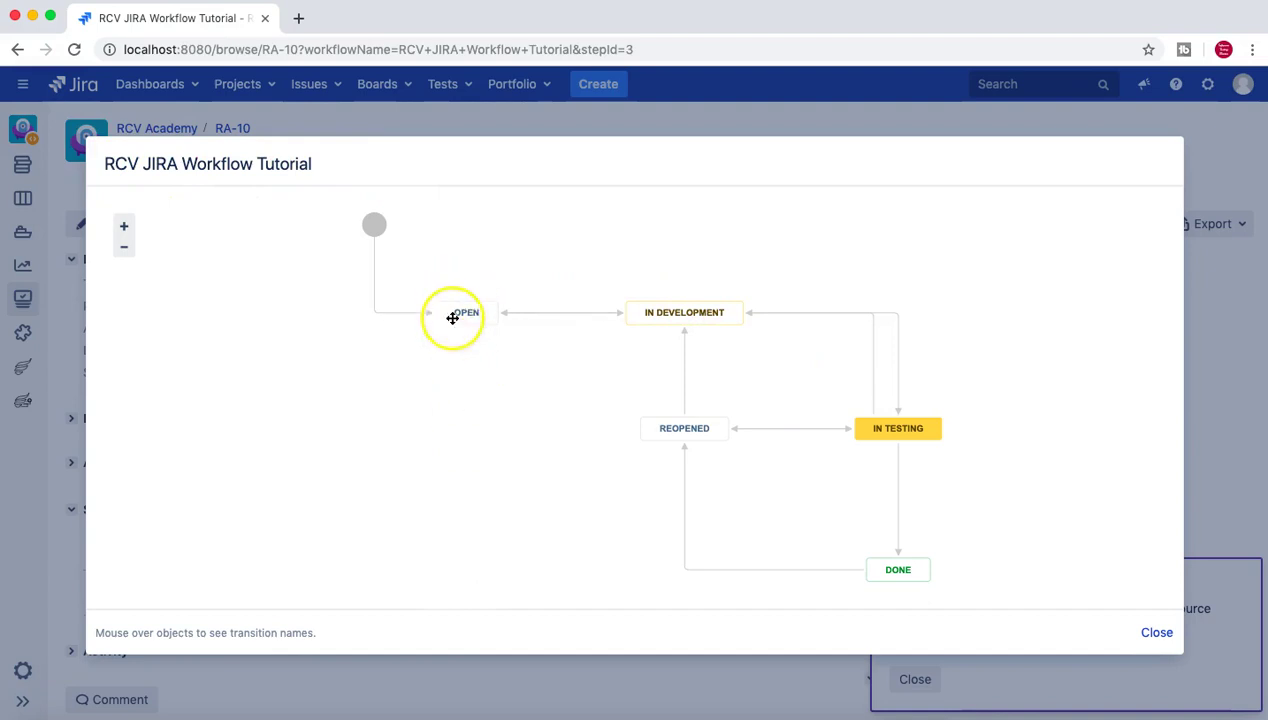
{"action": "mouse_move", "coordinate": [682, 317]}
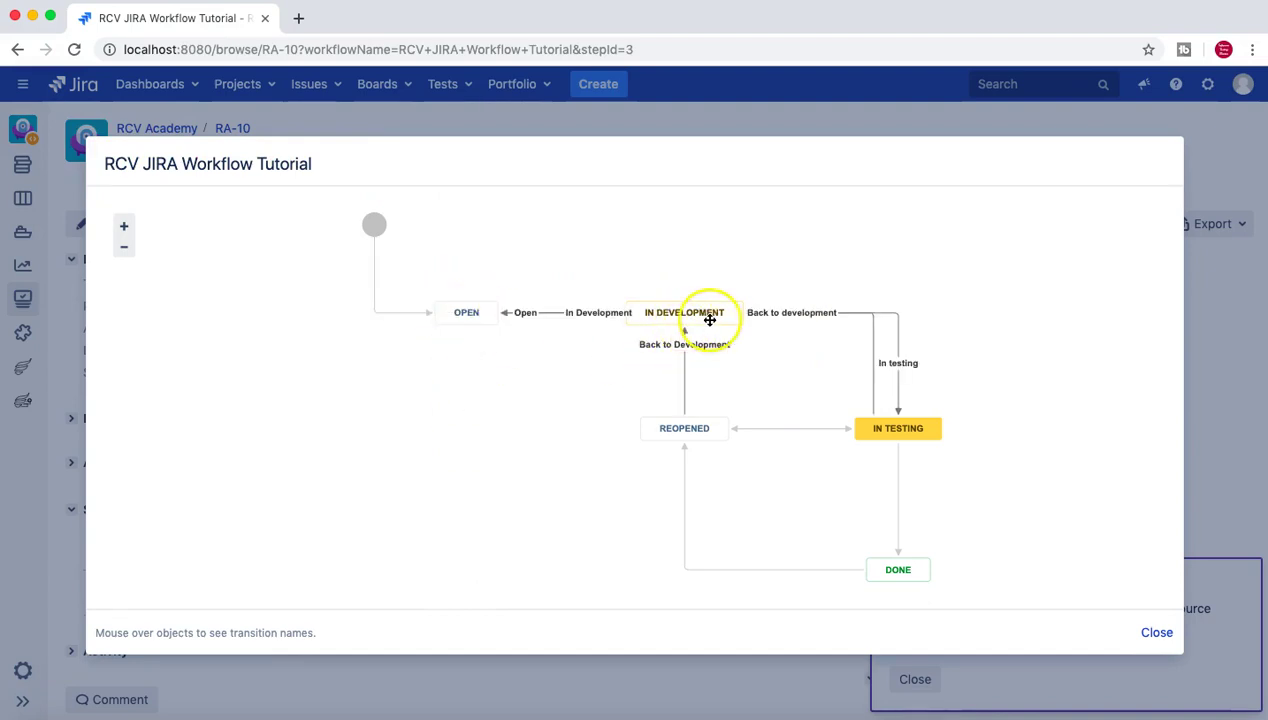
{"action": "mouse_move", "coordinate": [896, 425]}
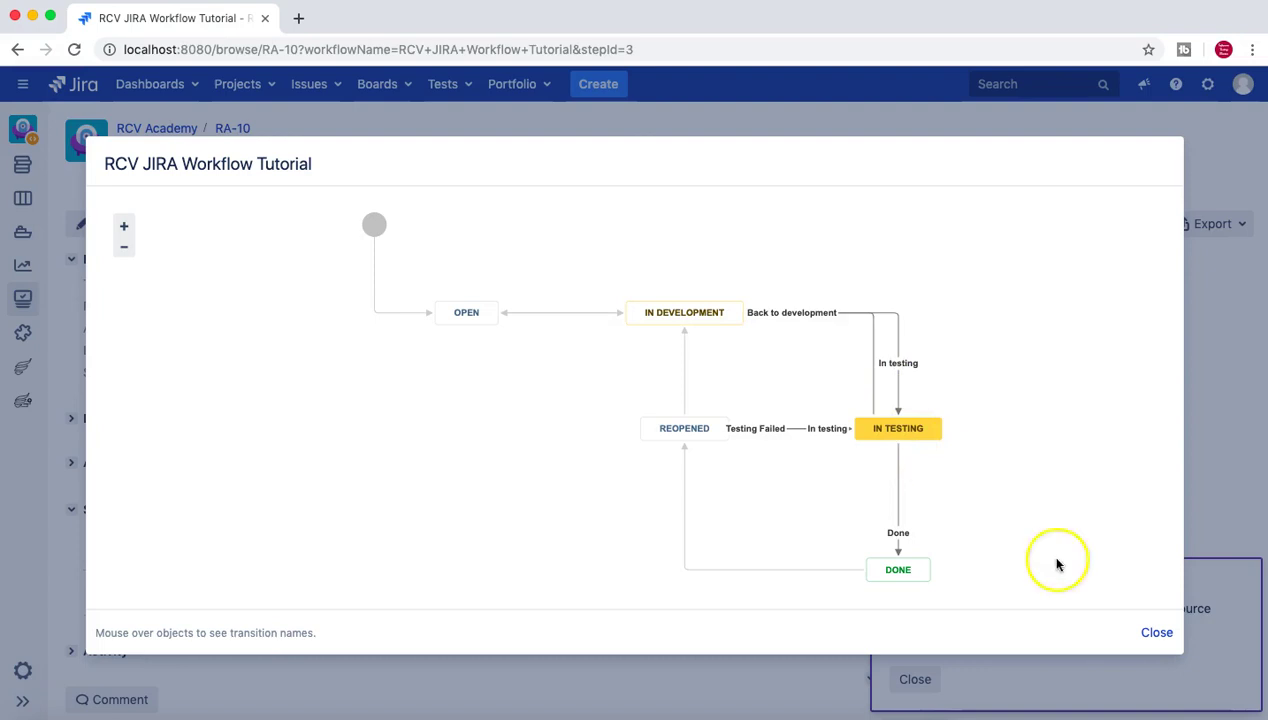
- Close the workflow diagram and start-development tip, then review RA-10's issue page
{"action": "left_click", "coordinate": [1160, 635]}
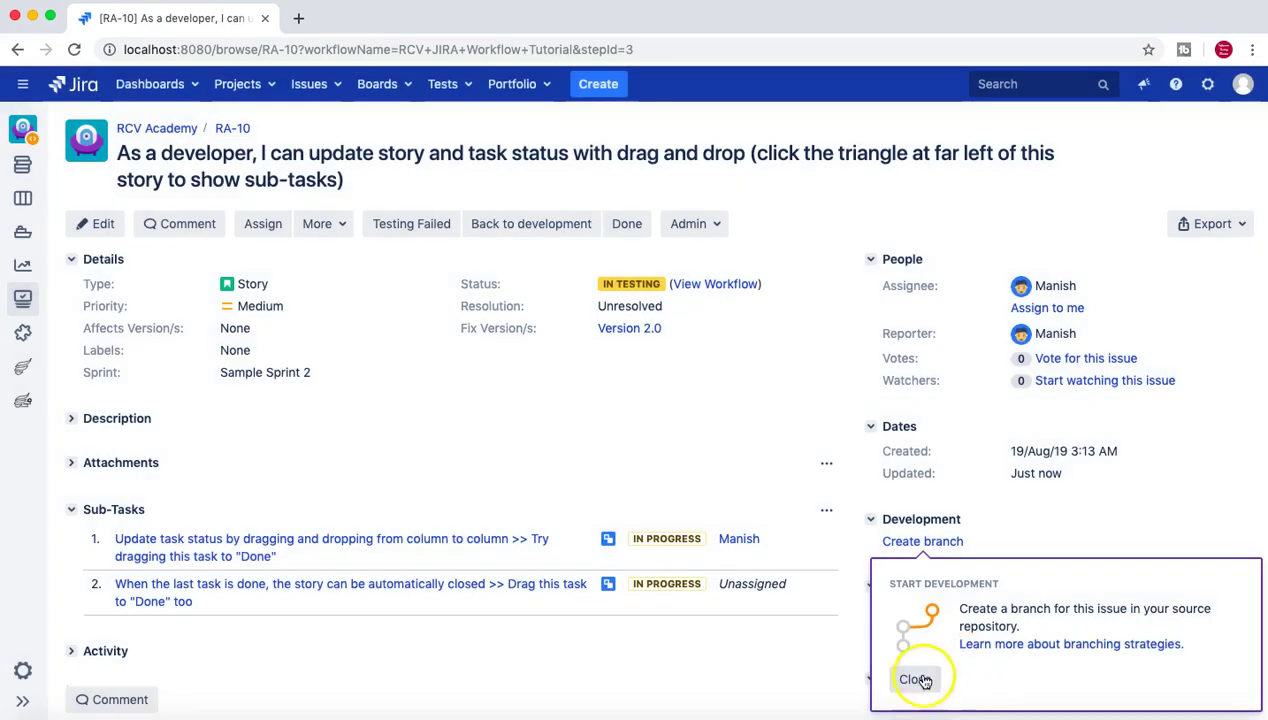
{"action": "left_click", "coordinate": [914, 679]}
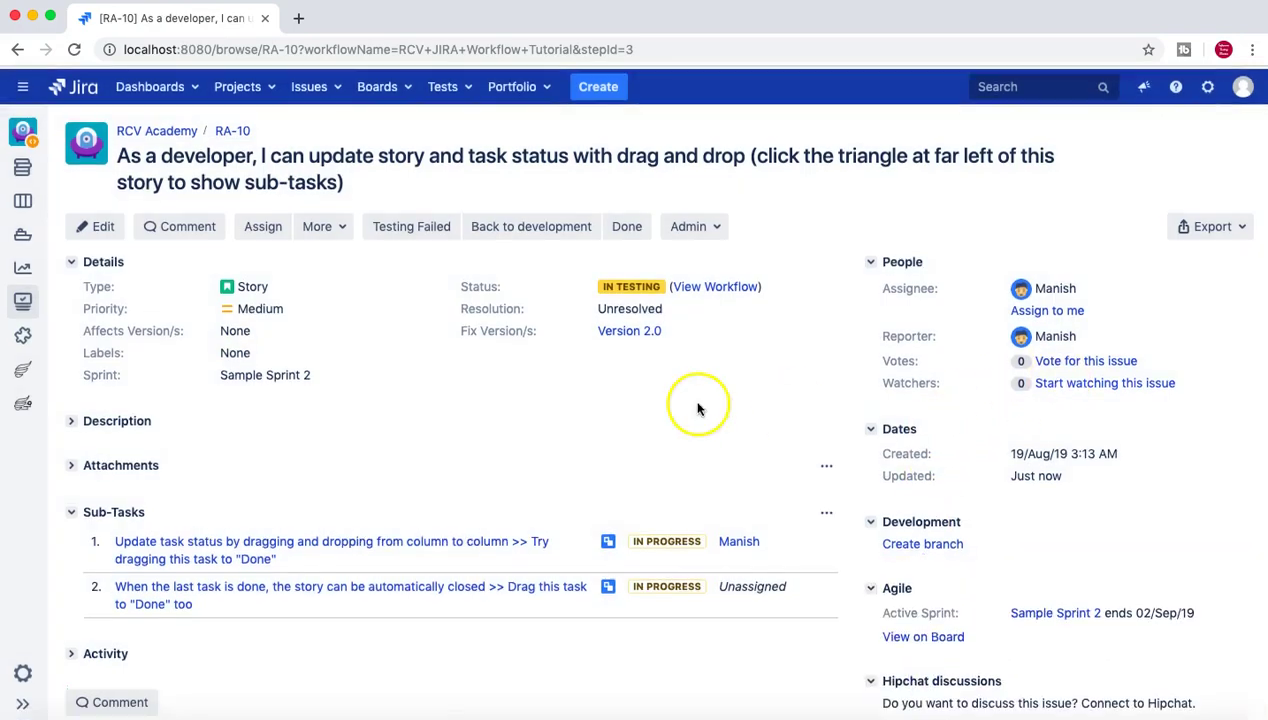
{"action": "scroll", "coordinate": [580, 447], "scroll_direction": "down", "scroll_amount": 1}
{"action": "scroll", "coordinate": [586, 452], "scroll_direction": "up", "scroll_amount": 1}
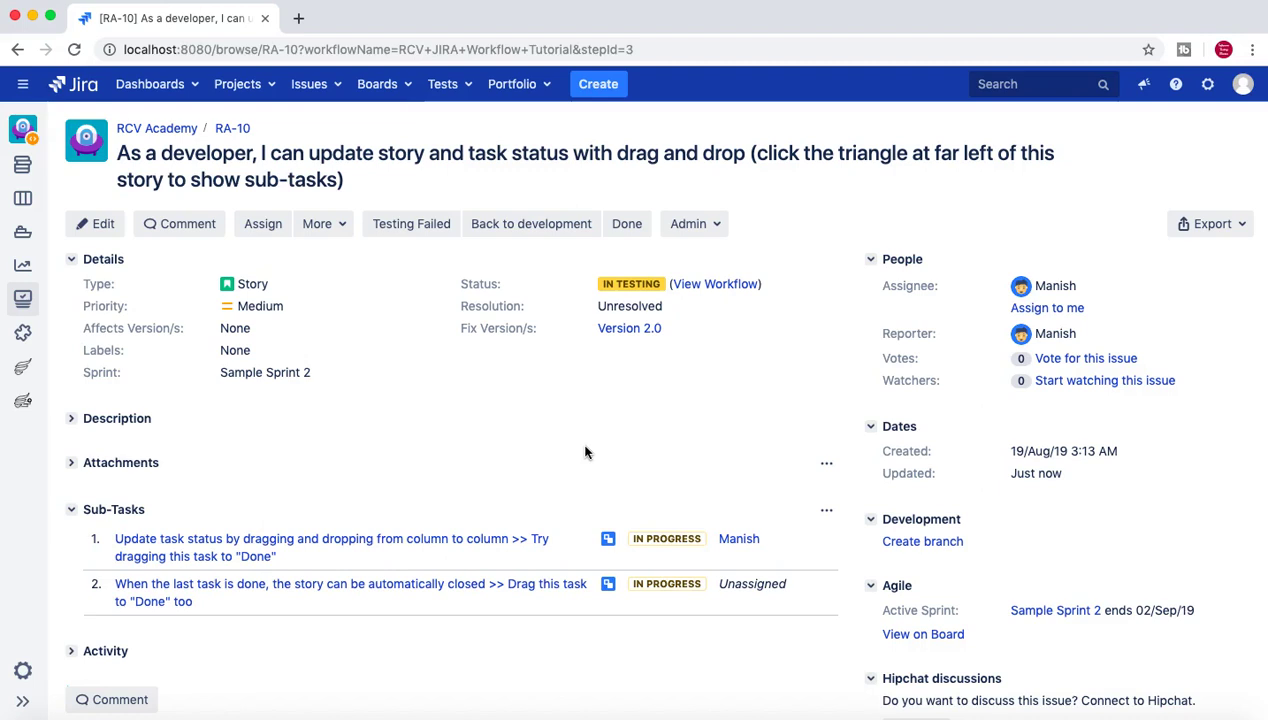
{"action": "scroll", "coordinate": [586, 452], "scroll_direction": "down", "scroll_amount": 1}
{"action": "scroll", "coordinate": [586, 452], "scroll_direction": "up", "scroll_amount": 1}
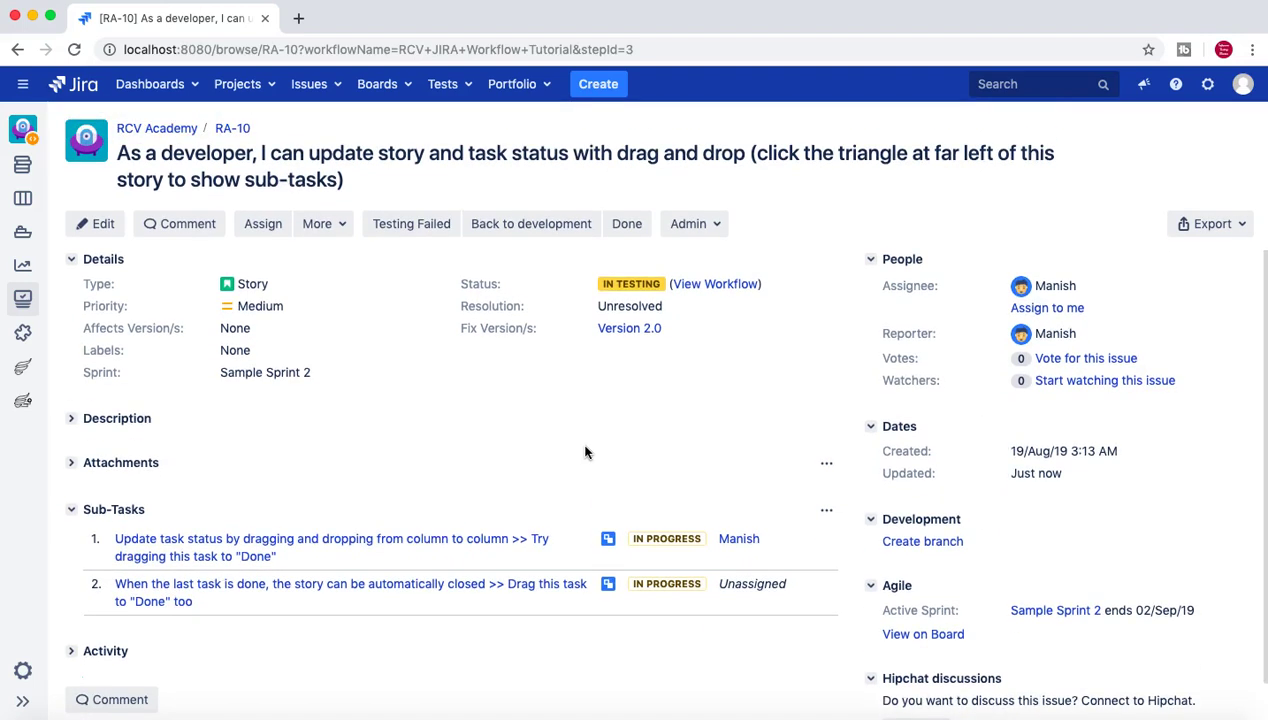